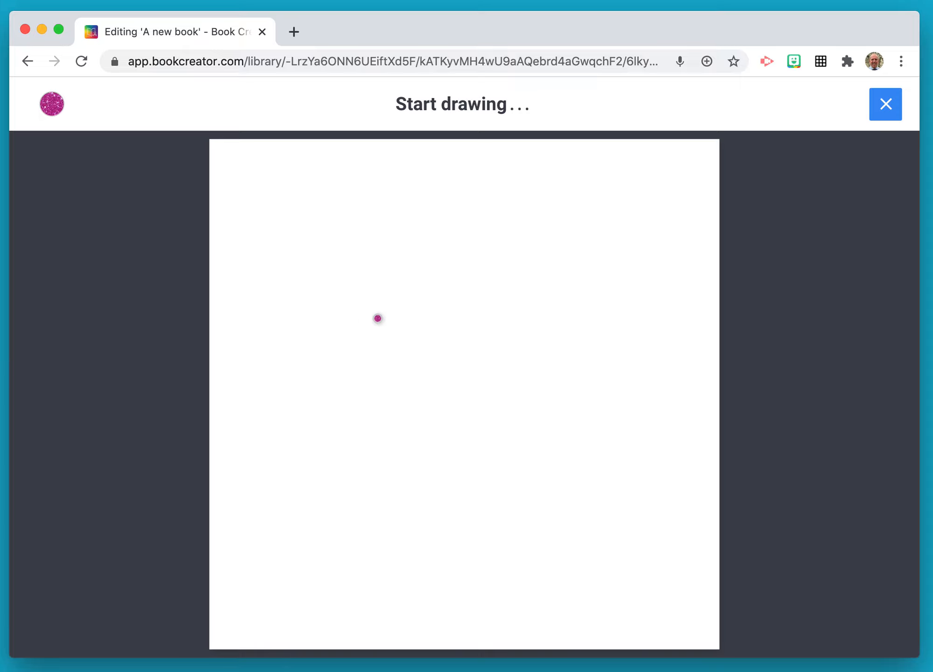
# Sketch a simple house for auto-draw, replace it with the two-storey house with chimney suggestion, enlarge it and finish the drawing.
pyautogui.moveTo(382, 318)
pyautogui.mouseDown()
pyautogui.moveTo(381, 462)
pyautogui.moveTo(562, 480)
pyautogui.moveTo(543, 340)
pyautogui.moveTo(389, 315)
pyautogui.moveTo(325, 318)
pyautogui.moveTo(427, 244)
pyautogui.moveTo(481, 266)
pyautogui.moveTo(531, 317)
pyautogui.mouseUp()
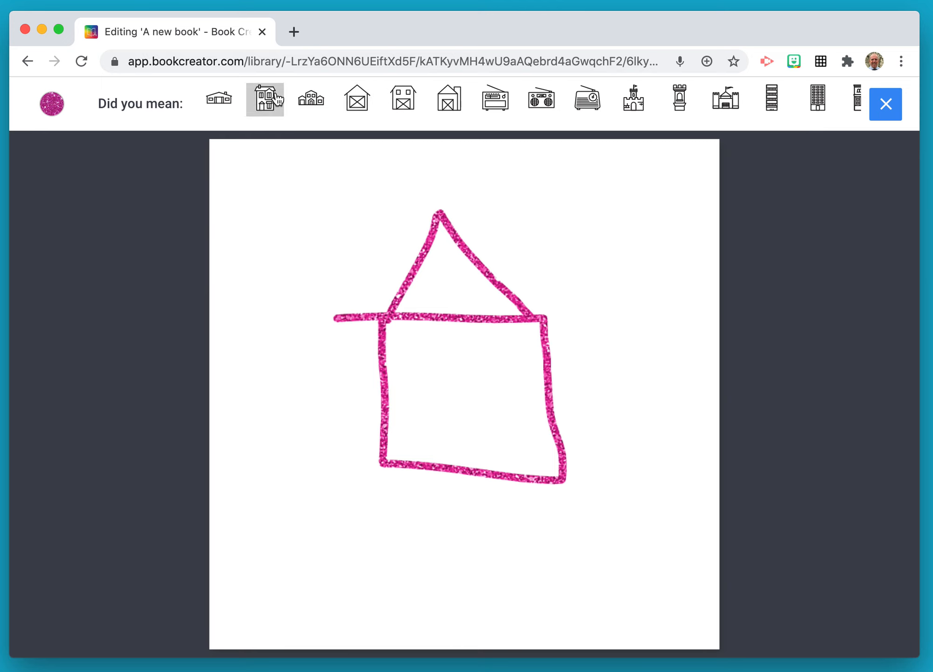
pyautogui.click(274, 100)
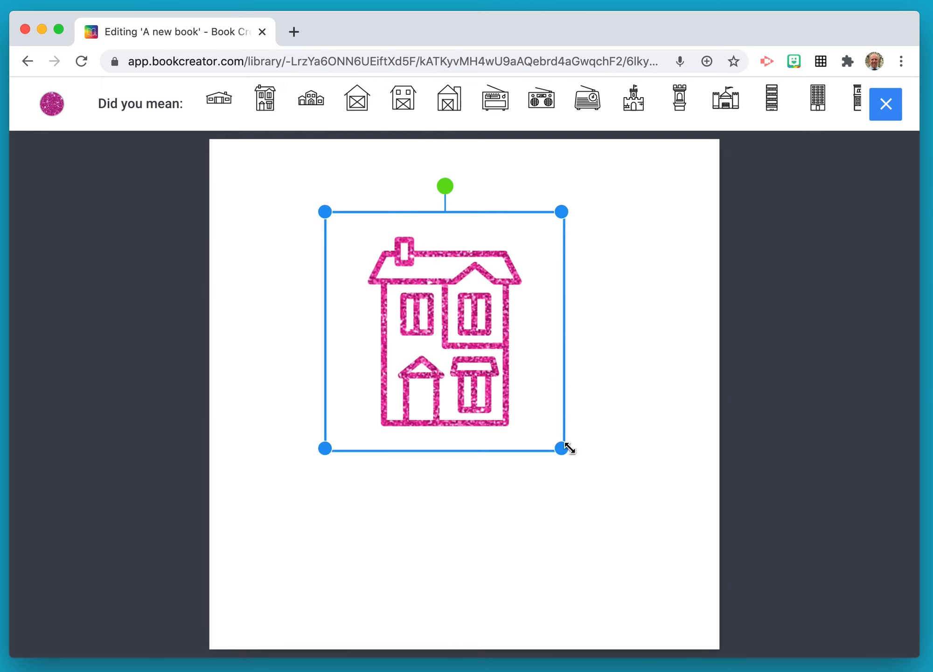
pyautogui.moveTo(564, 449); pyautogui.dragTo(687, 572)
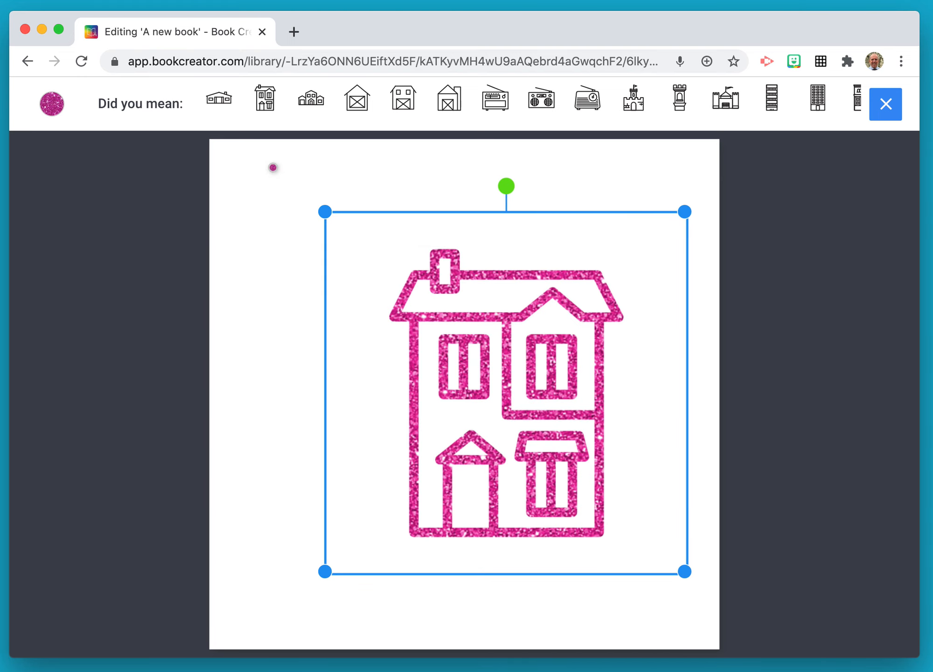
pyautogui.moveTo(325, 211); pyautogui.dragTo(282, 169)
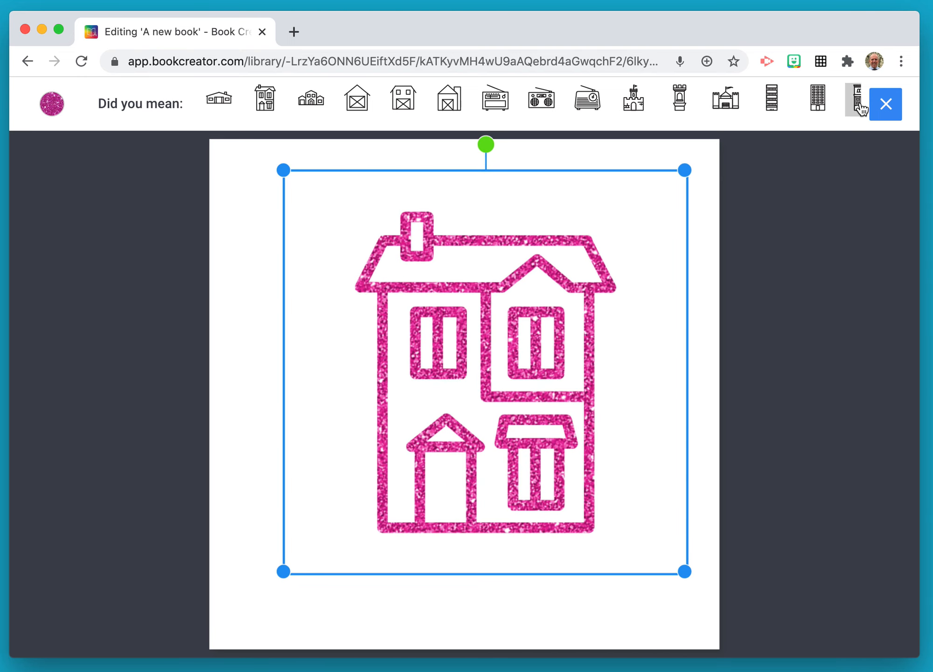
pyautogui.click(889, 106)
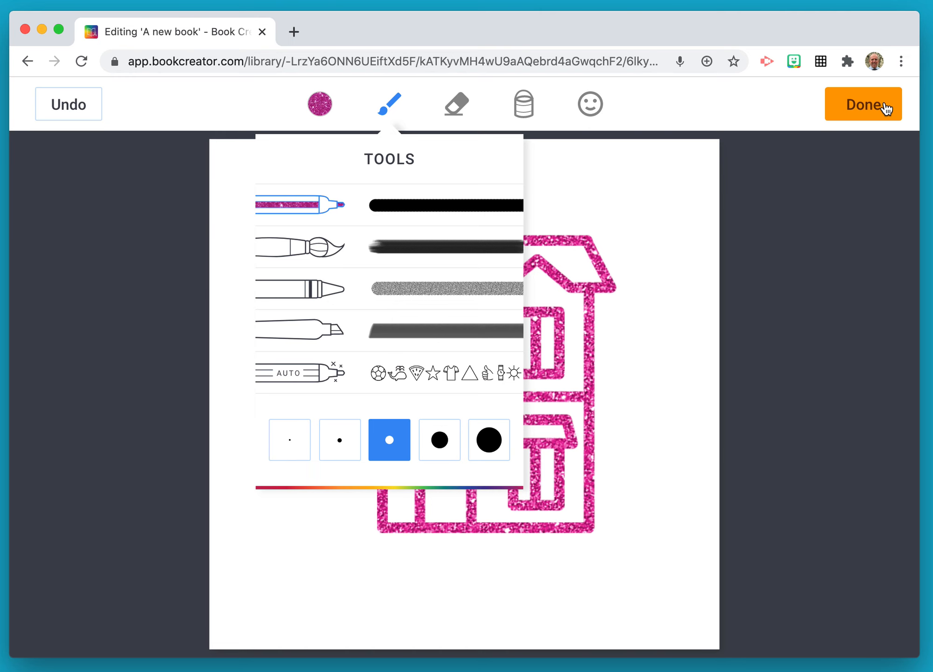
pyautogui.click(886, 108)
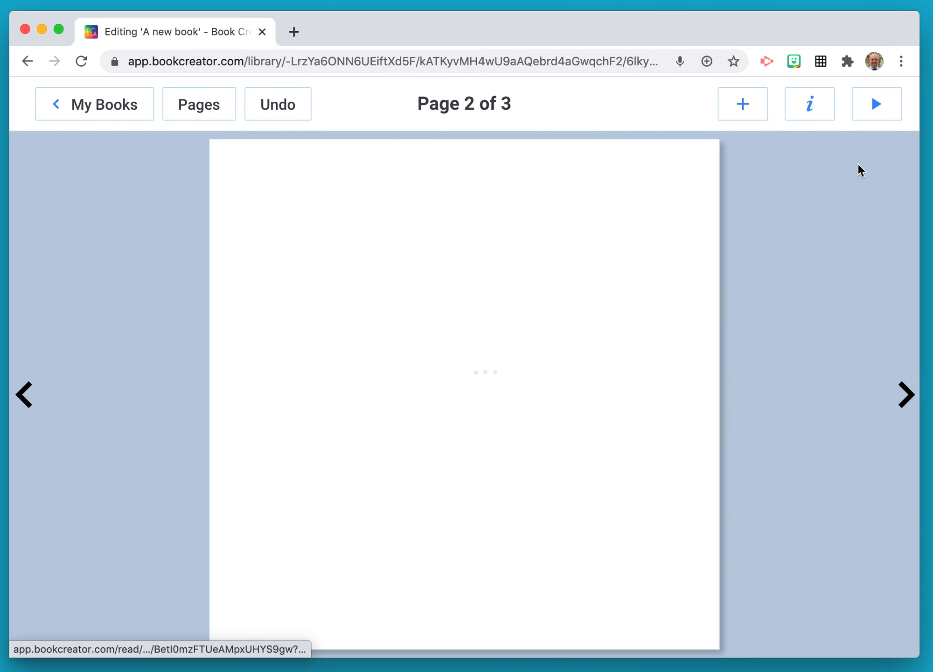
# Move the pink glitter house drawing slightly across page 2 and delete it from the page.
pyautogui.moveTo(525, 357); pyautogui.dragTo(476, 360)
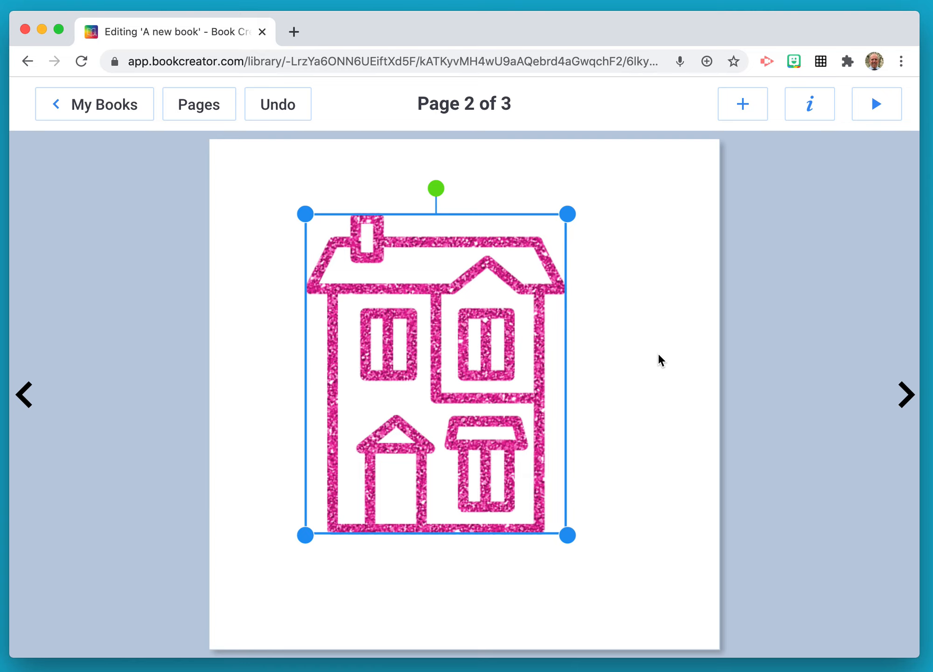
pyautogui.press('Delete')
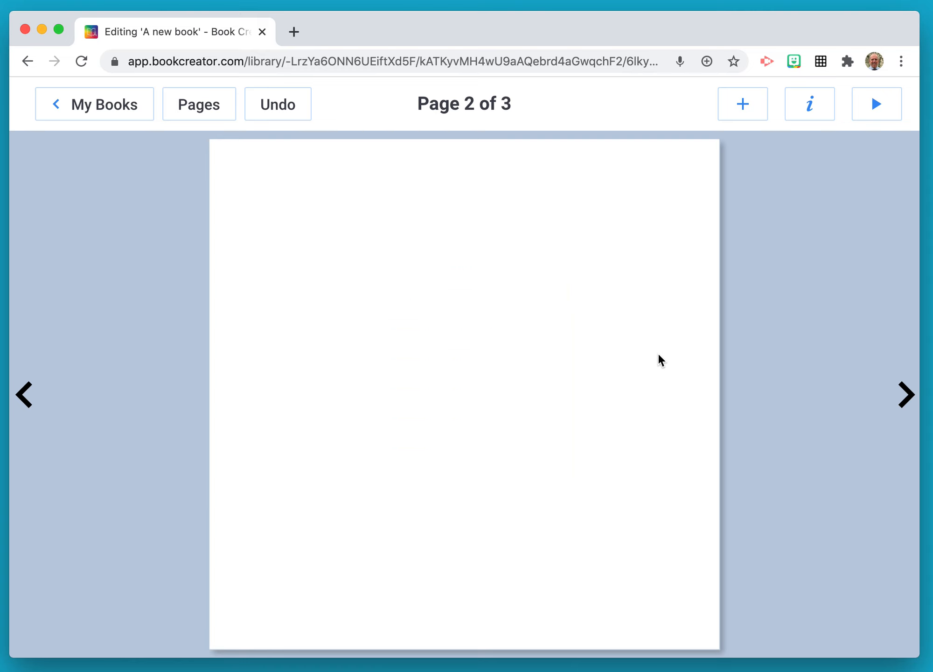
# Start a new pen drawing on page 2, sketch a flower with the AUTO pen and replace it with the eight-petal flower with pointed petals.
pyautogui.click(745, 107)
pyautogui.click(694, 153)
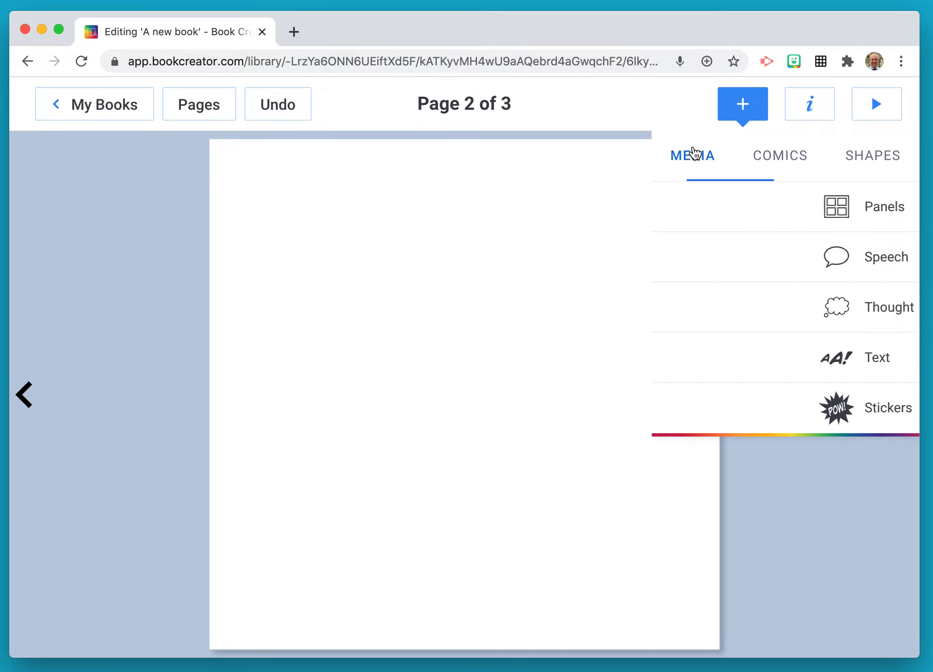
pyautogui.click(733, 294)
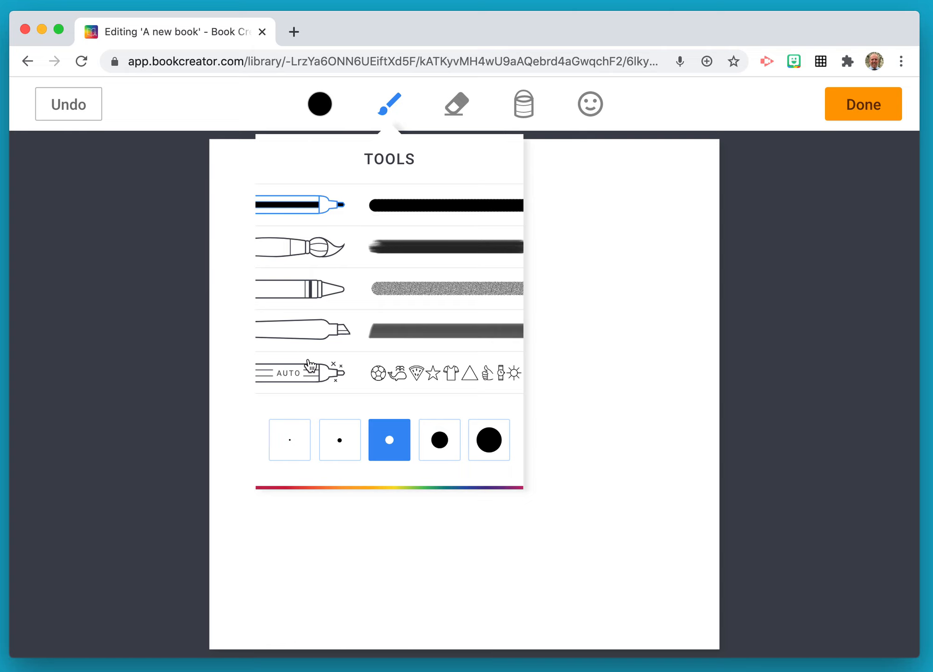
pyautogui.click(322, 375)
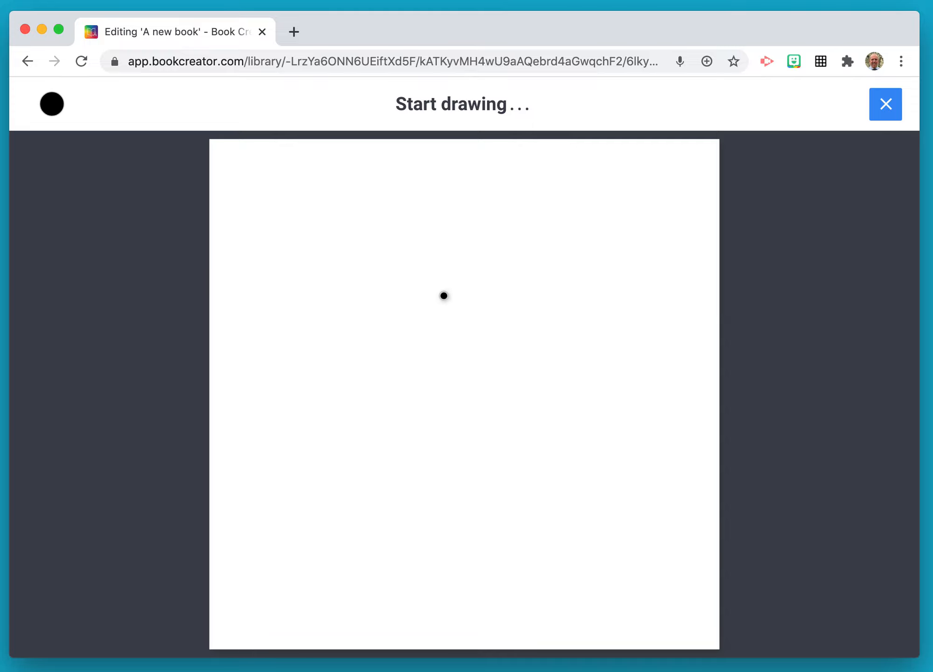
pyautogui.moveTo(443, 289)
pyautogui.mouseDown()
pyautogui.moveTo(398, 324)
pyautogui.moveTo(461, 402)
pyautogui.moveTo(502, 335)
pyautogui.moveTo(466, 294)
pyautogui.moveTo(448, 291)
pyautogui.moveTo(442, 223)
pyautogui.moveTo(486, 255)
pyautogui.moveTo(481, 298)
pyautogui.moveTo(561, 277)
pyautogui.moveTo(521, 311)
pyautogui.moveTo(575, 349)
pyautogui.moveTo(509, 359)
pyautogui.moveTo(589, 431)
pyautogui.moveTo(494, 409)
pyautogui.moveTo(468, 466)
pyautogui.moveTo(461, 409)
pyautogui.moveTo(412, 420)
pyautogui.moveTo(417, 398)
pyautogui.mouseUp()
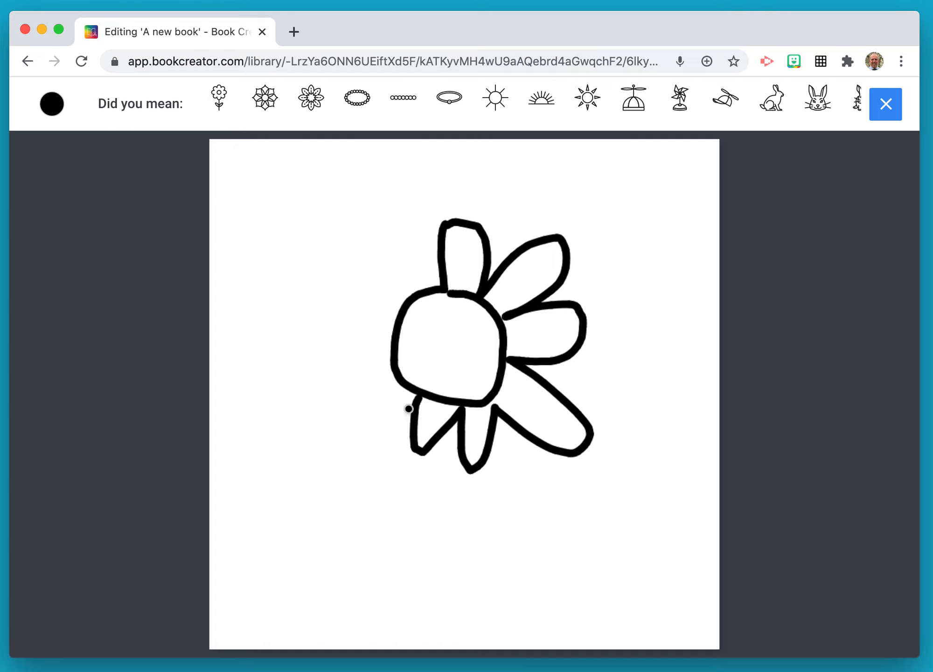
pyautogui.click(320, 108)
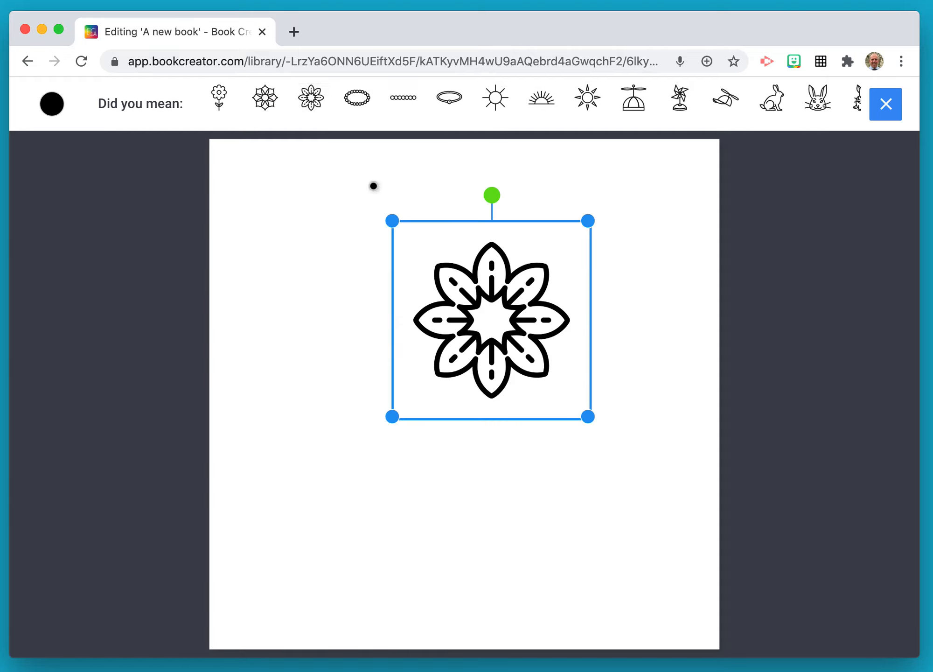
# Move the flower down the canvas, enlarge it to fill most of the canvas and leave auto-draw mode.
pyautogui.moveTo(464, 322); pyautogui.dragTo(406, 451)
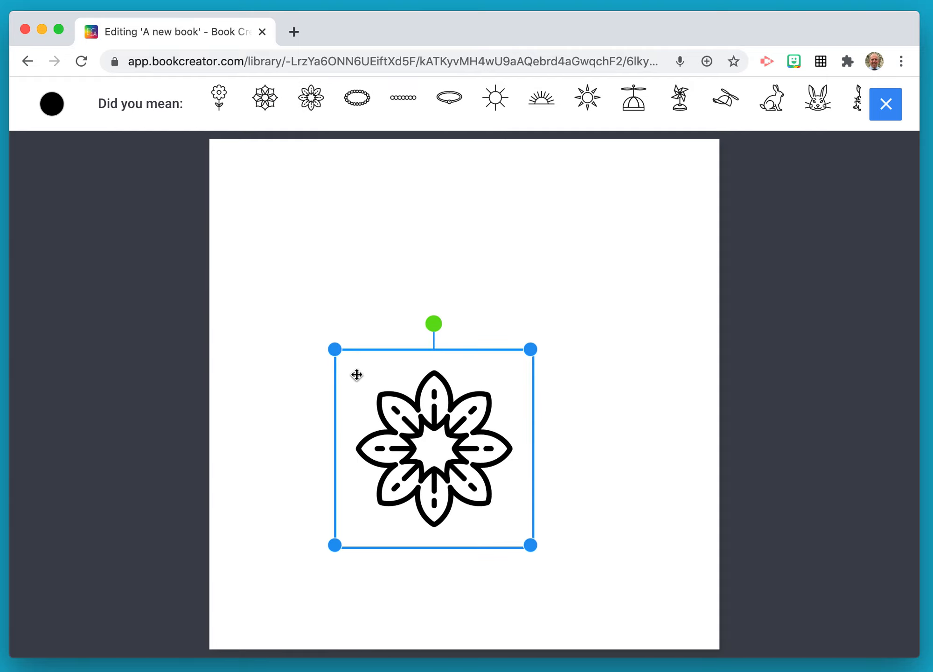
pyautogui.moveTo(335, 350); pyautogui.dragTo(237, 232)
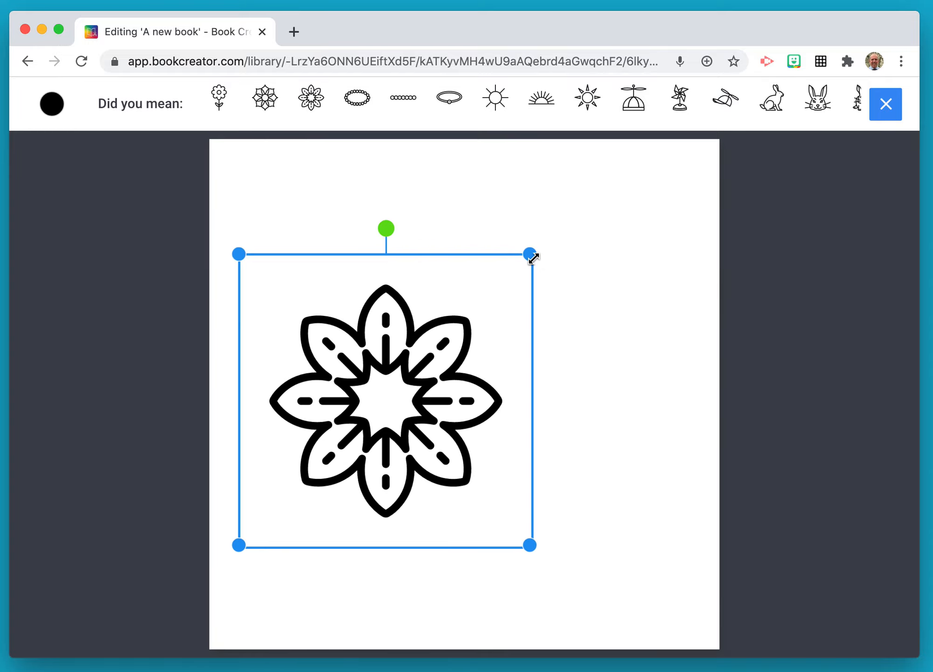
pyautogui.moveTo(531, 255); pyautogui.dragTo(621, 176)
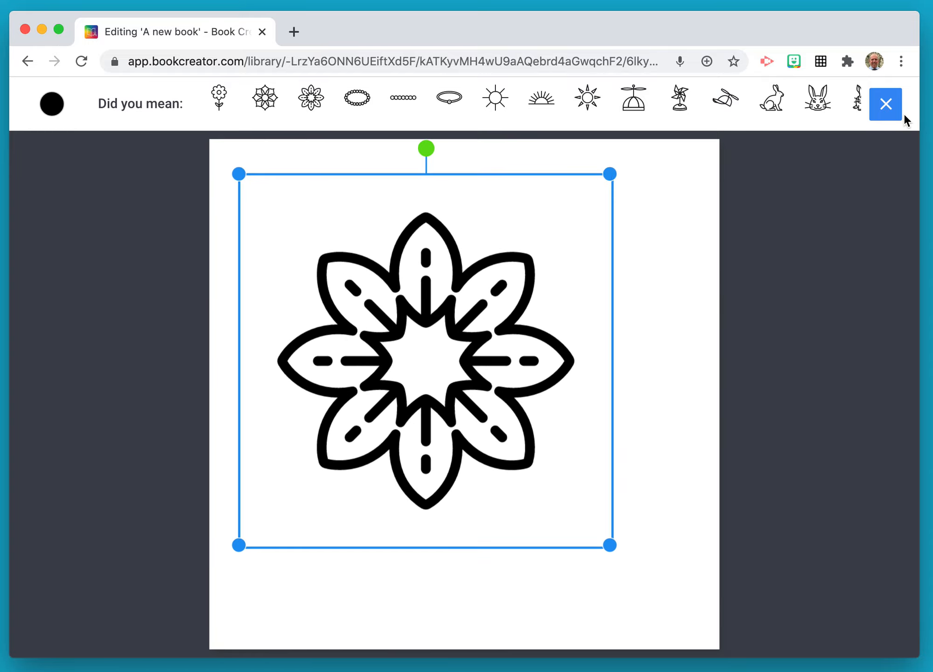
pyautogui.click(889, 108)
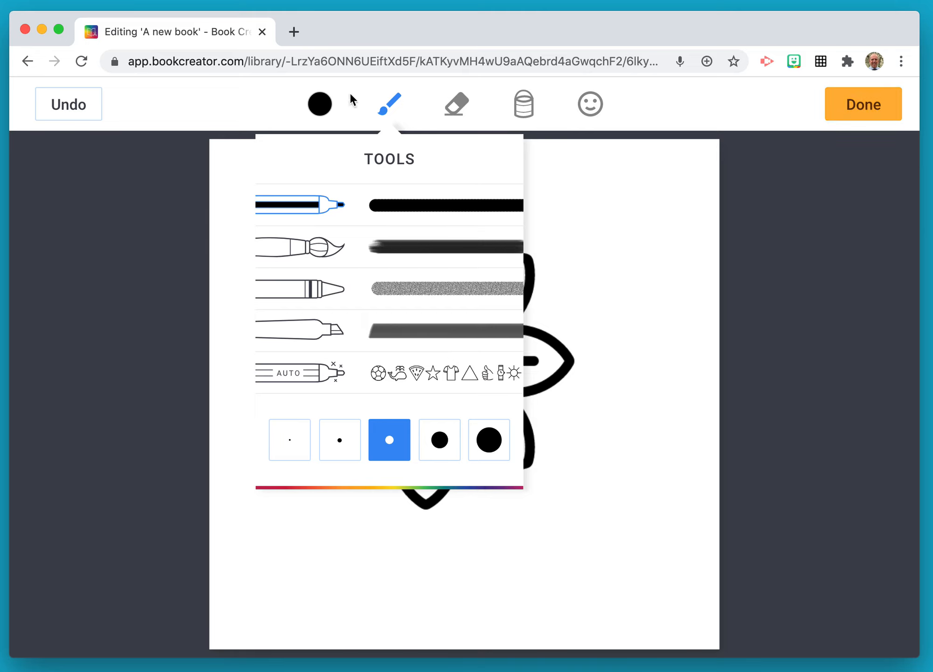
# Fill the flower's star-shaped centre with the orange and red geometric magic ink using the paint fill tool.
pyautogui.click(319, 104)
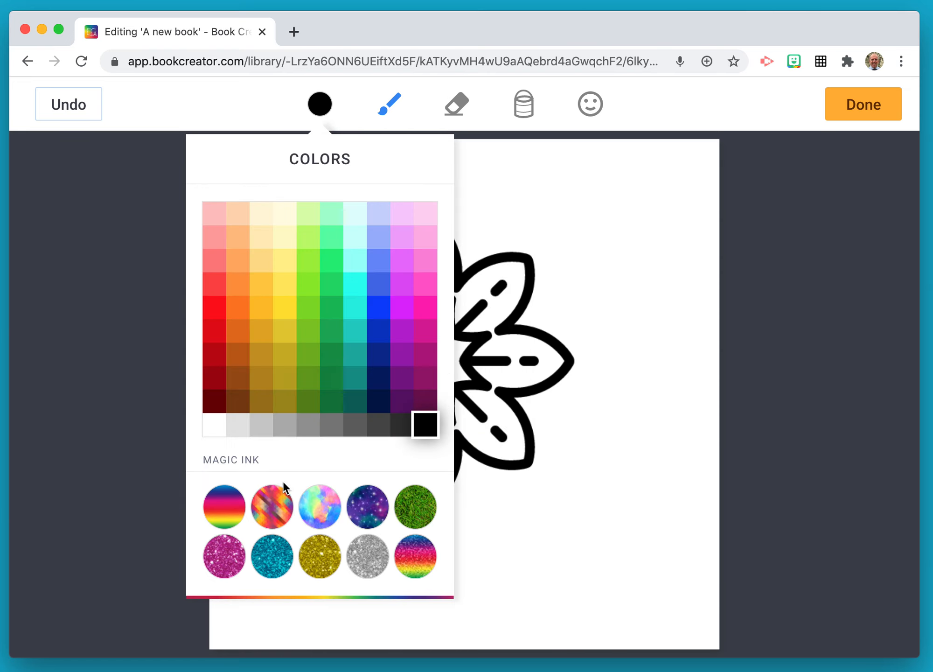
pyautogui.click(278, 506)
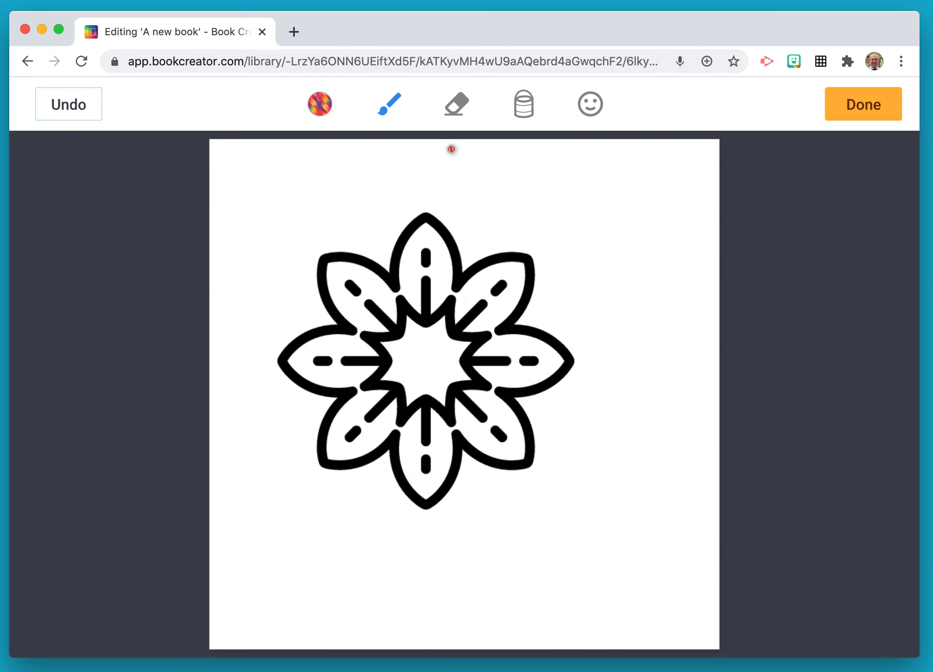
pyautogui.click(520, 101)
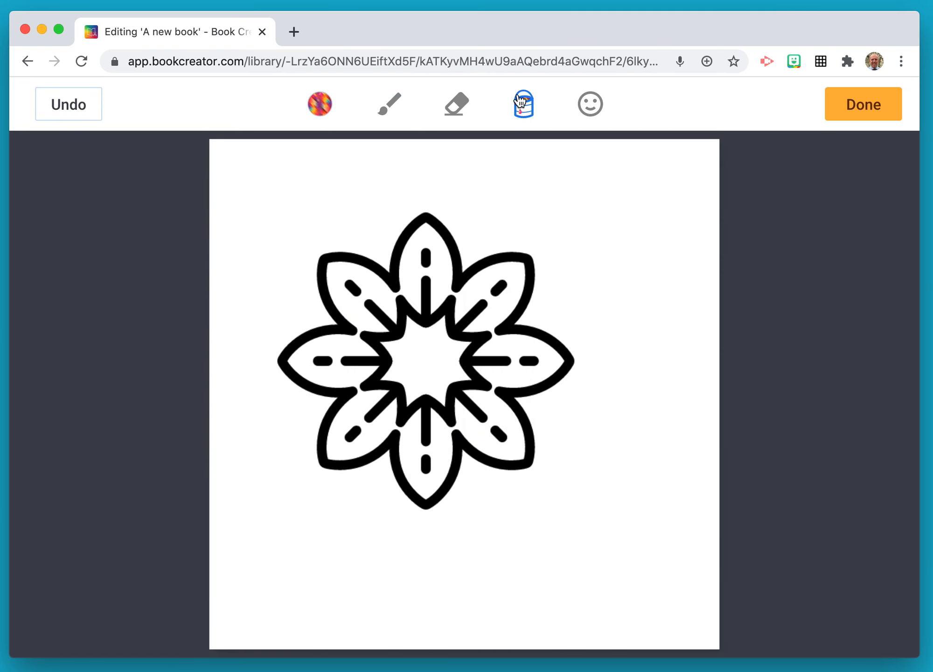
pyautogui.click(429, 361)
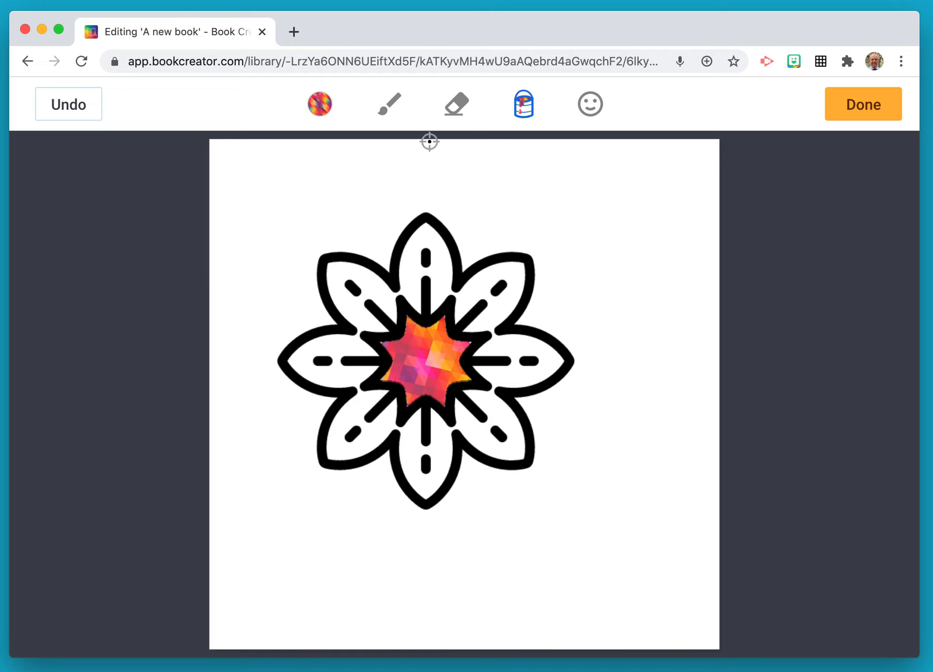
# Fill the flower's petals with the pastel watercolour magic ink and finish the drawing.
pyautogui.click(320, 105)
pyautogui.click(332, 237)
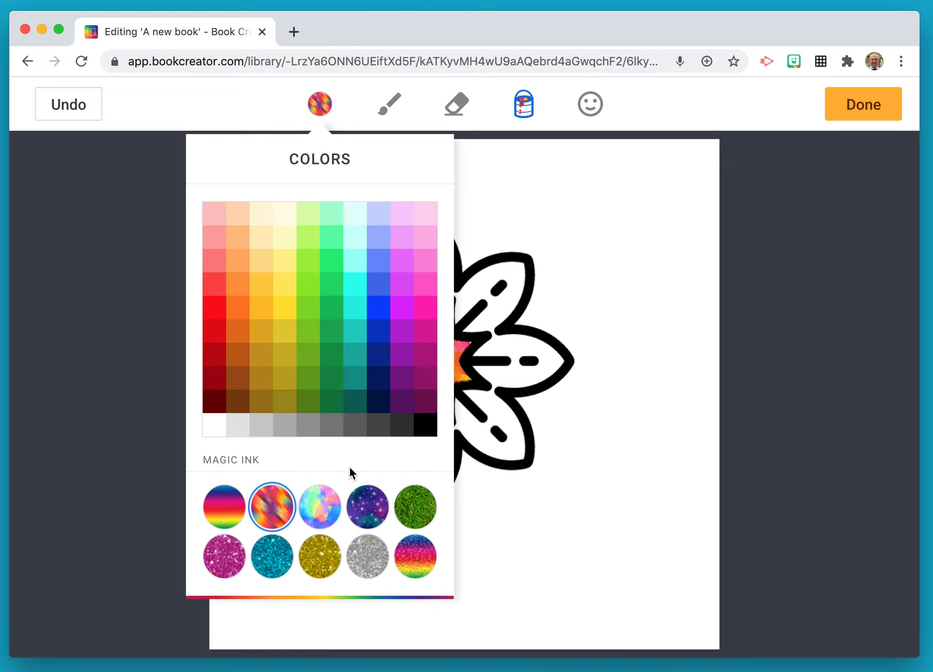
pyautogui.click(320, 505)
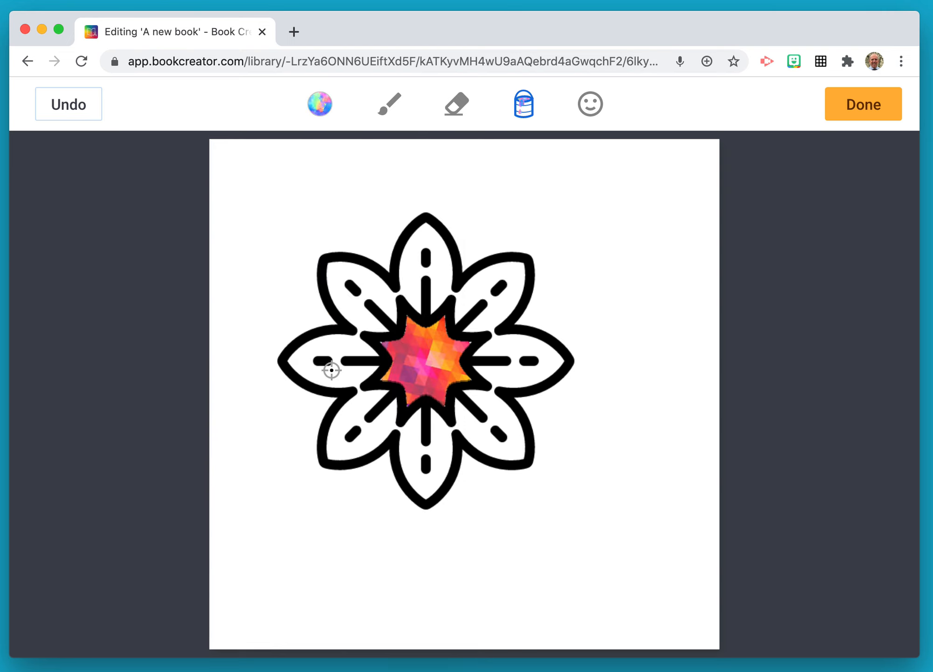
pyautogui.click(332, 370)
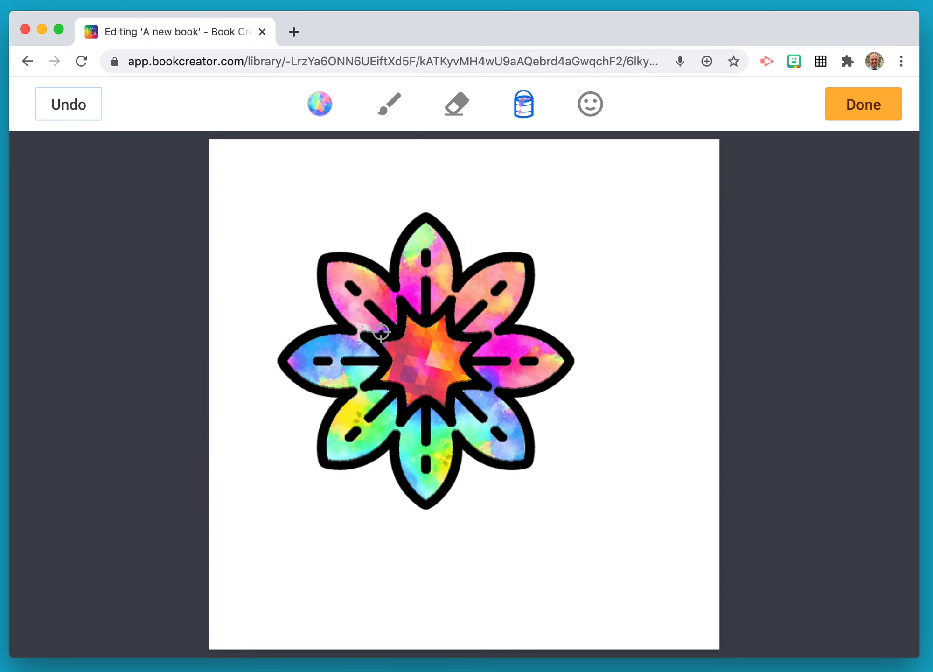
pyautogui.click(848, 122)
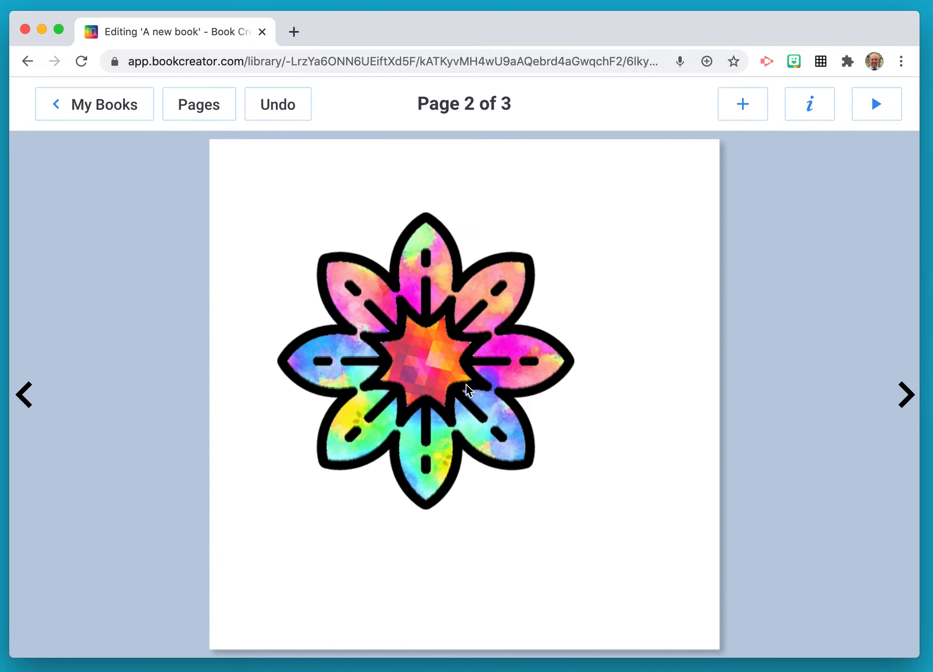
# Shrink the flower on page 2 to roughly half its width and position it centred in the lower half.
pyautogui.moveTo(468, 390); pyautogui.dragTo(508, 448)
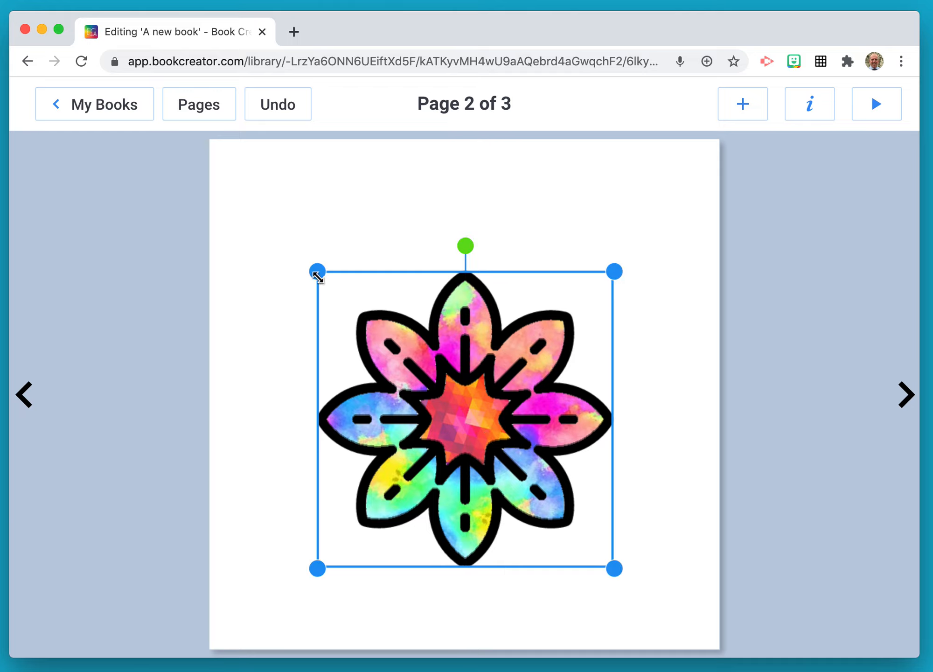
pyautogui.moveTo(317, 276); pyautogui.dragTo(477, 432)
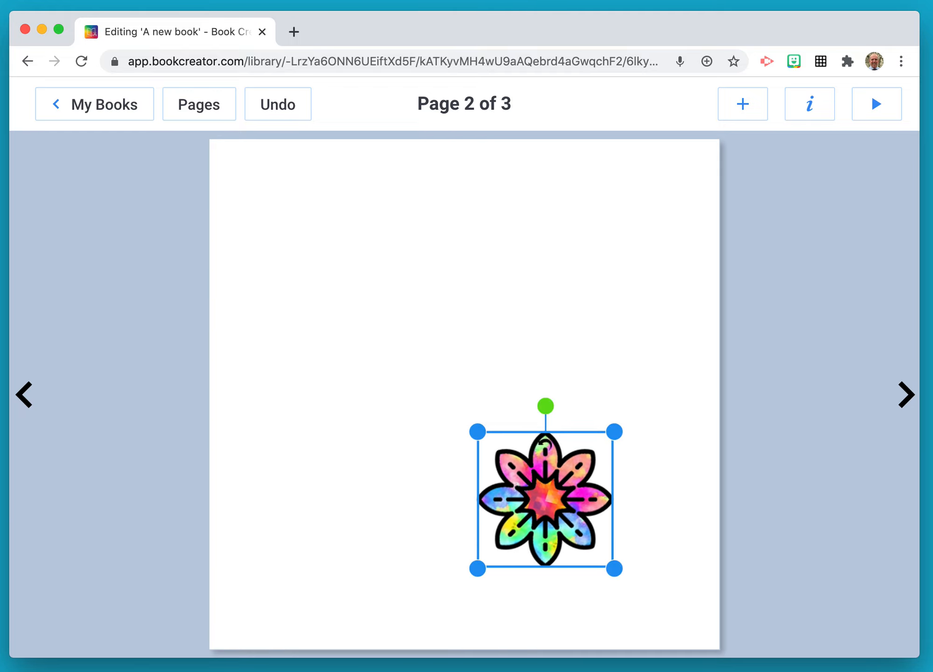
pyautogui.moveTo(542, 504); pyautogui.dragTo(460, 505)
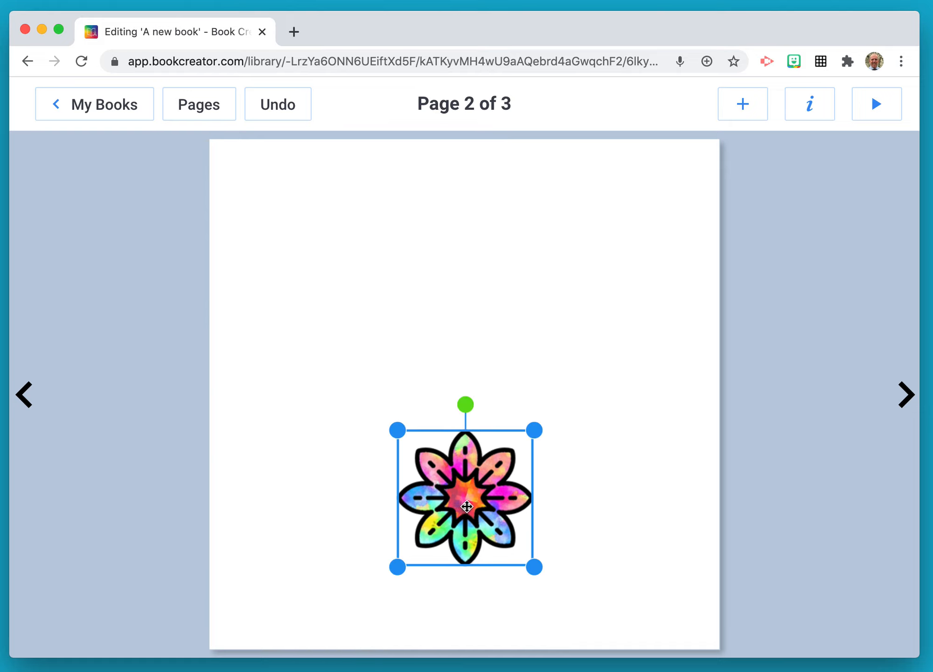
# Import a Google map of Buckingham Palace, London, UK onto page 2 and place it above the flower.
pyautogui.click(744, 109)
pyautogui.click(696, 158)
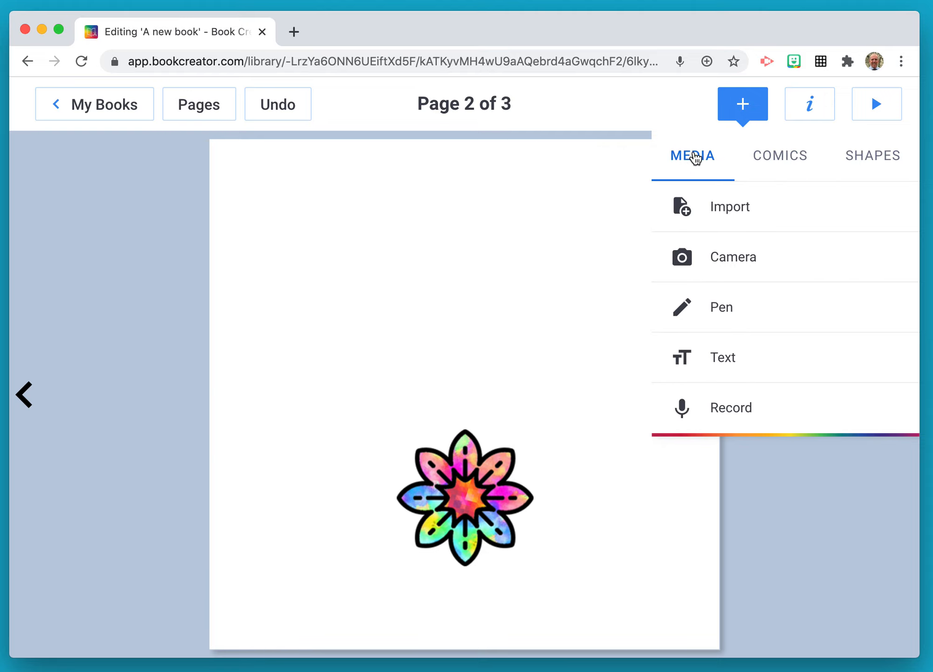
pyautogui.click(735, 207)
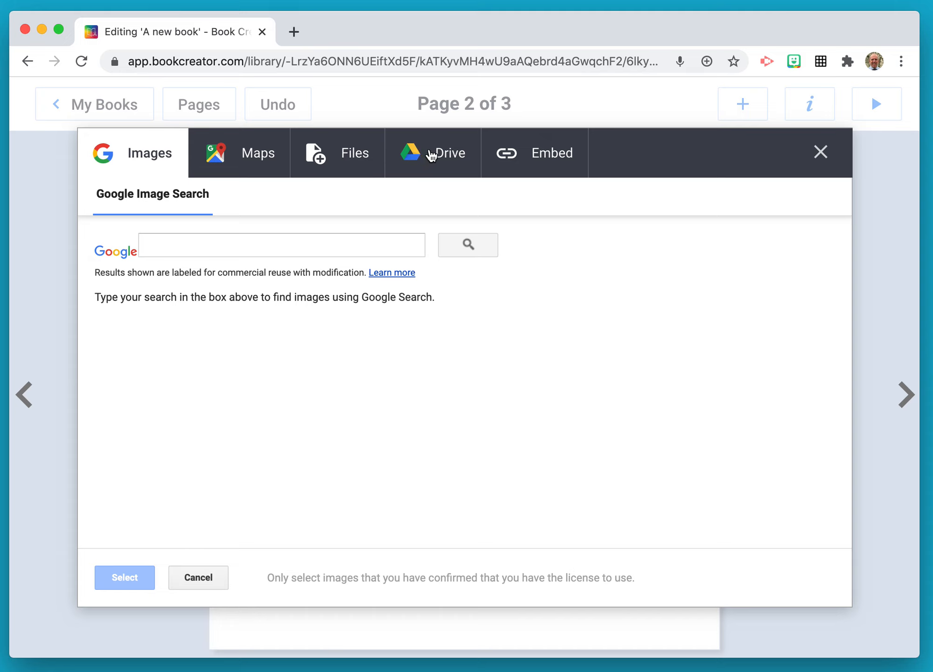
pyautogui.click(261, 155)
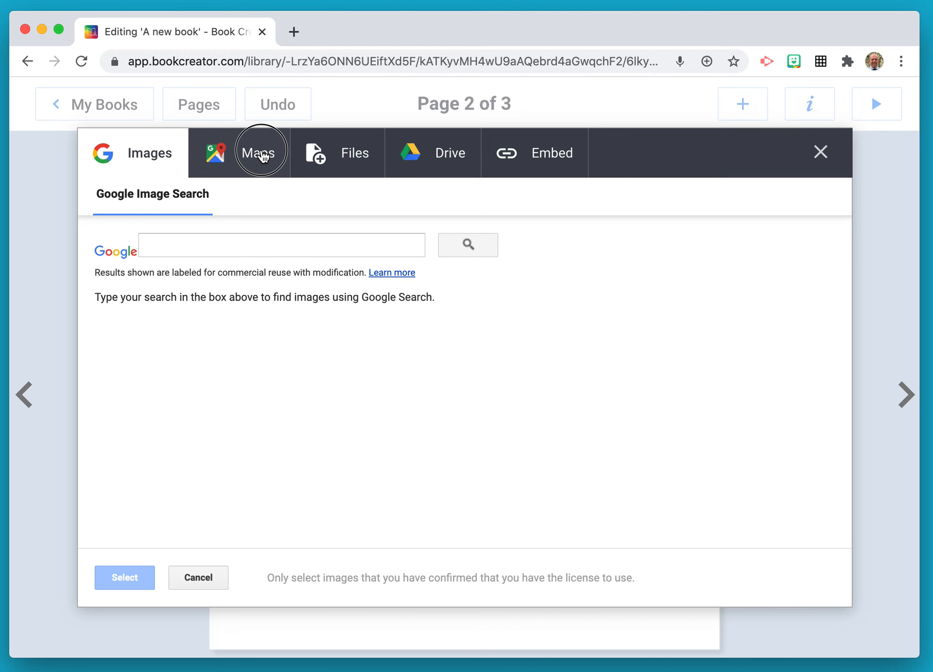
pyautogui.click(201, 212)
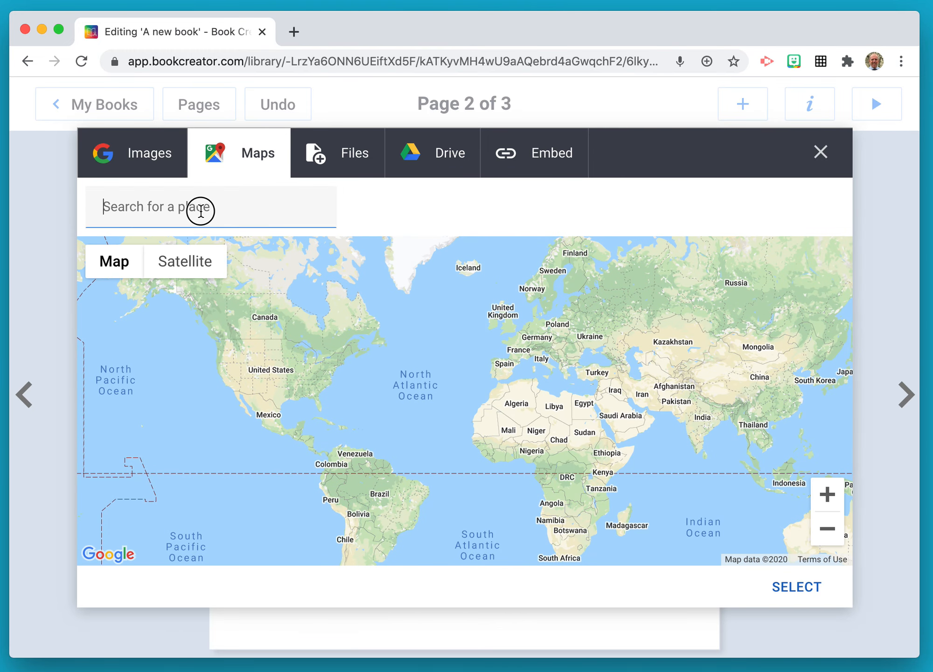
pyautogui.write('bi')
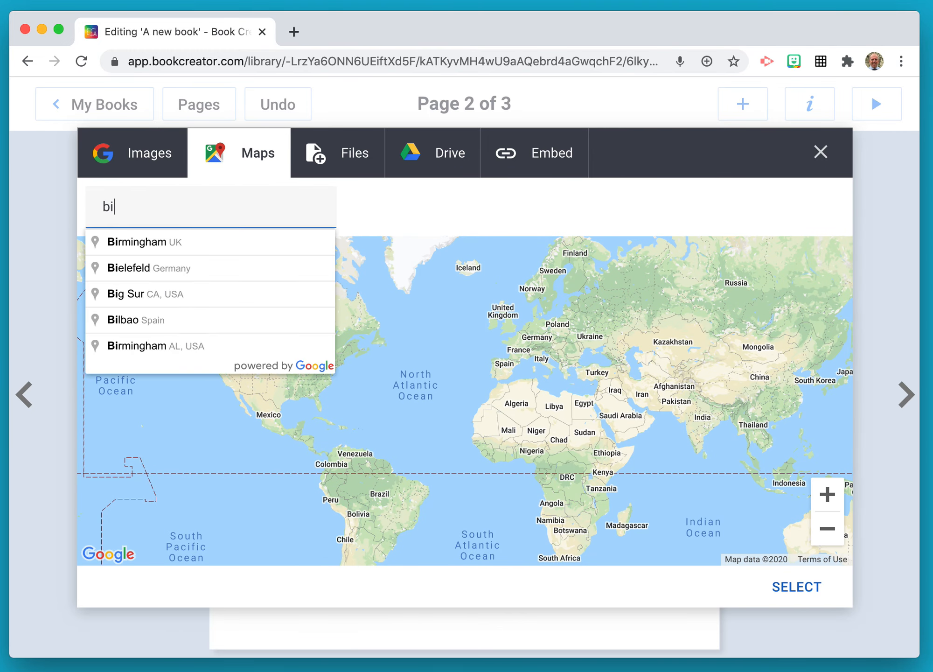
pyautogui.write('ucking')
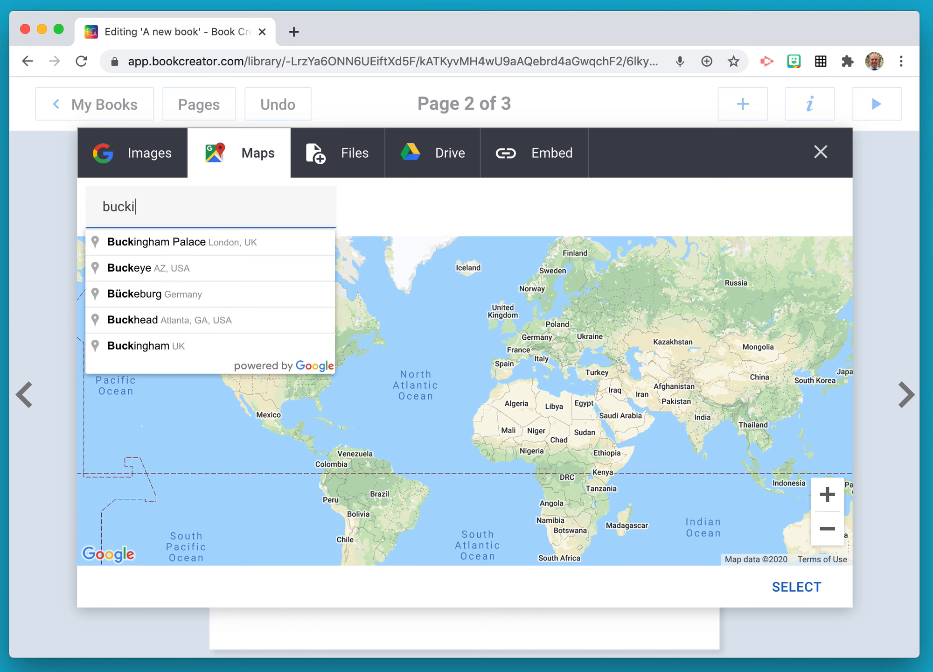
pyautogui.write('ham')
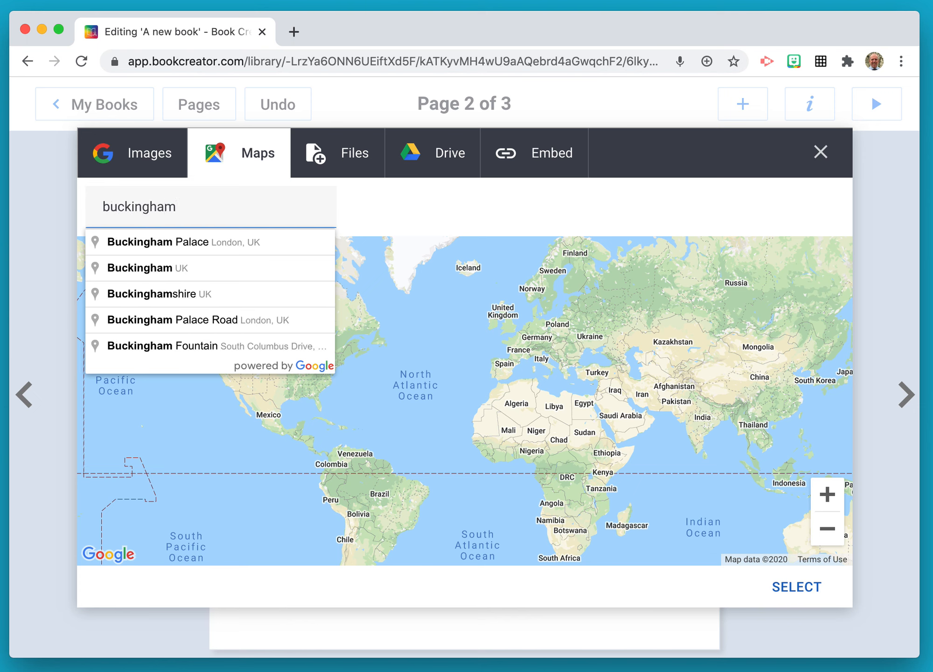
pyautogui.click(206, 239)
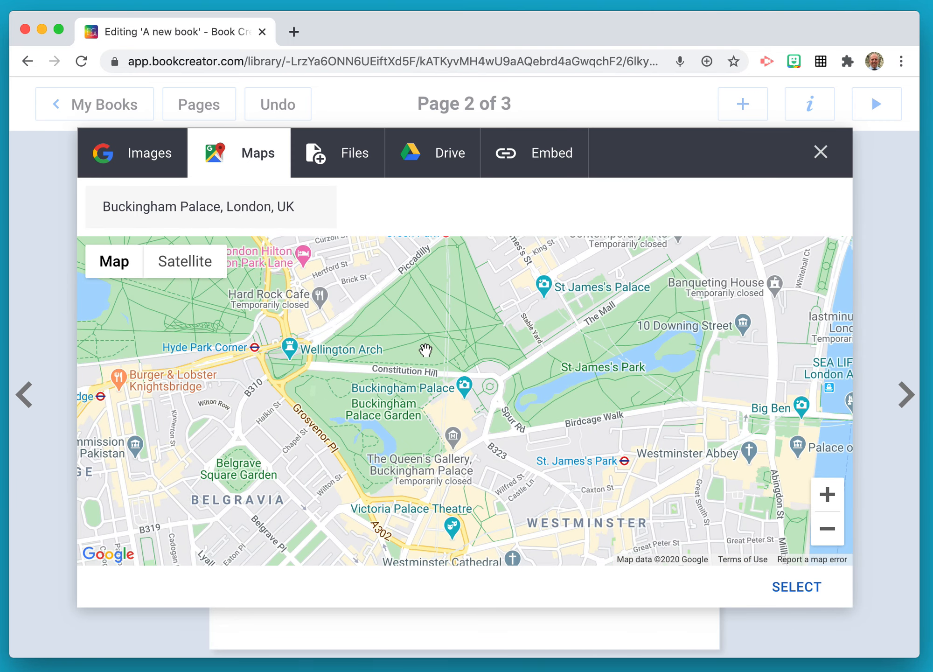
pyautogui.click(801, 589)
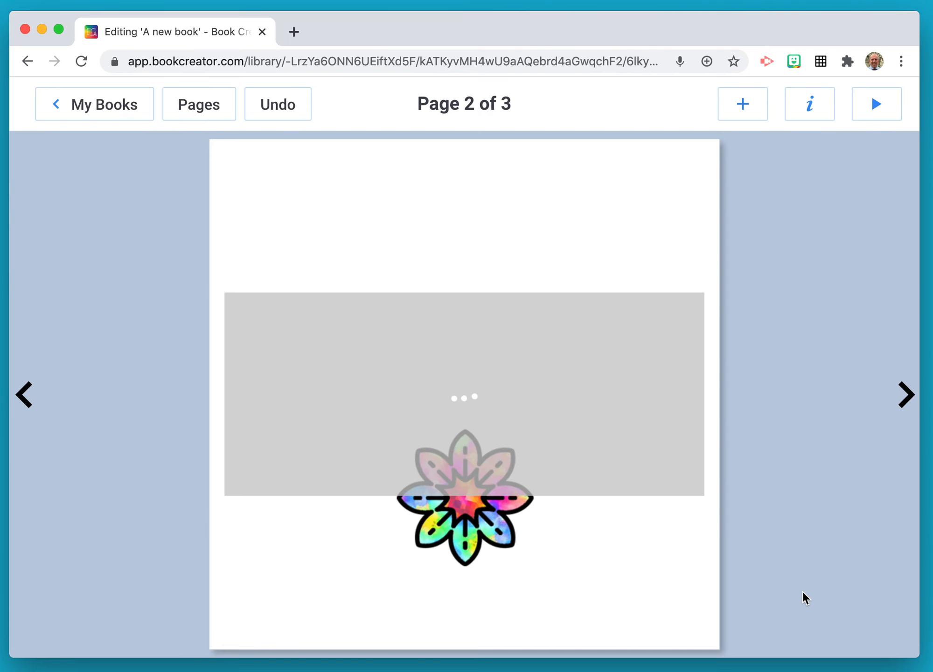
pyautogui.moveTo(605, 449); pyautogui.dragTo(604, 320)
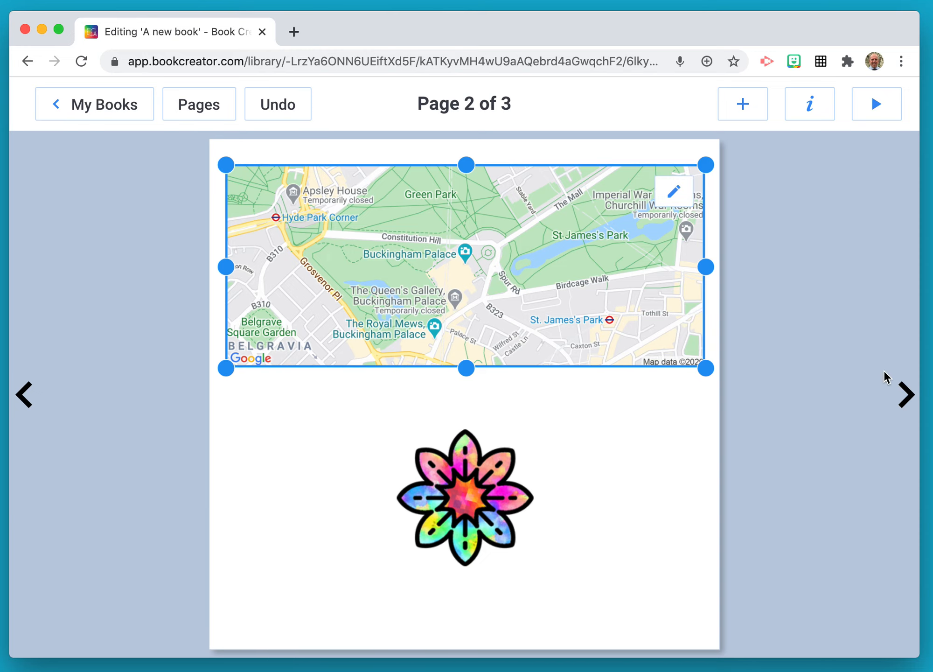
# Go to page 3 and add the comic layout of two panels split by a rising diagonal.
pyautogui.click(904, 396)
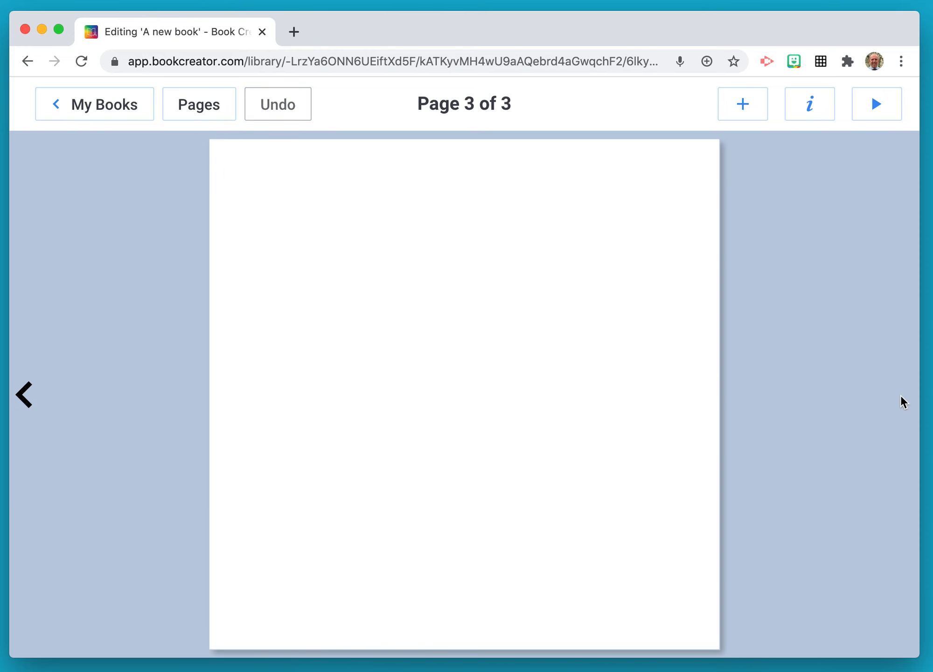
pyautogui.click(743, 109)
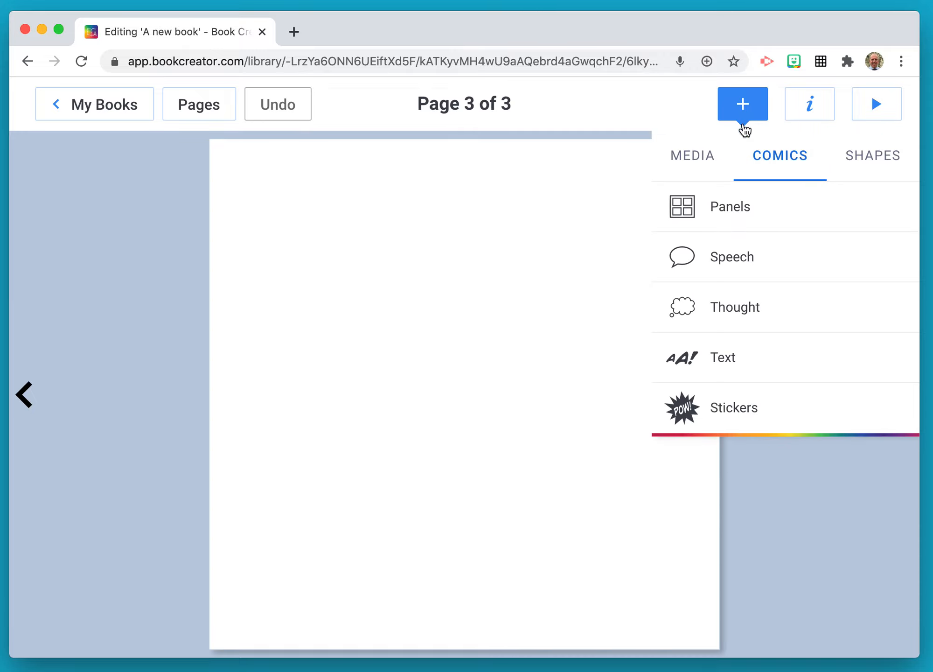
pyautogui.click(752, 222)
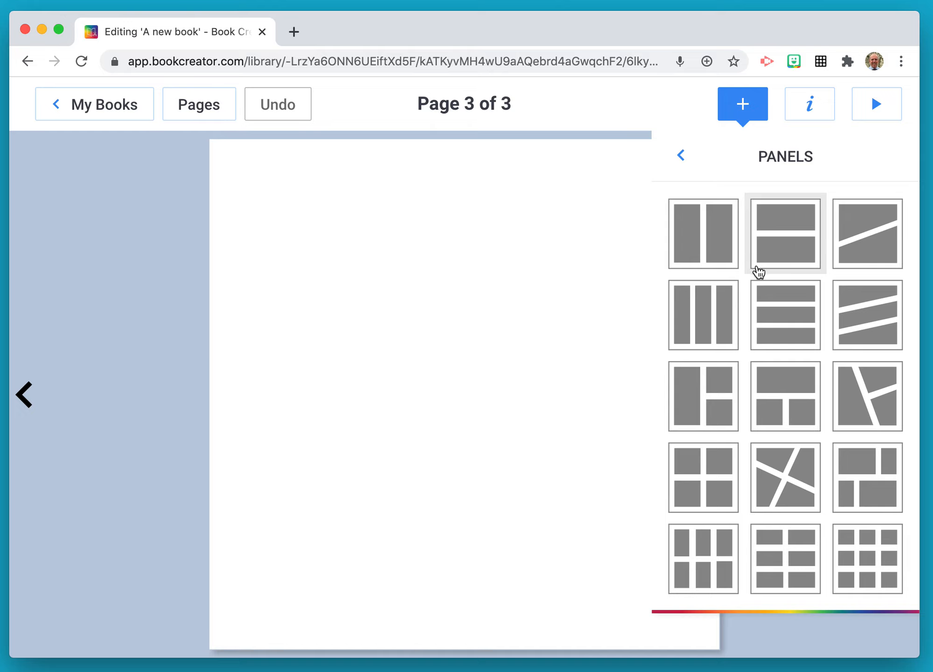
pyautogui.click(863, 239)
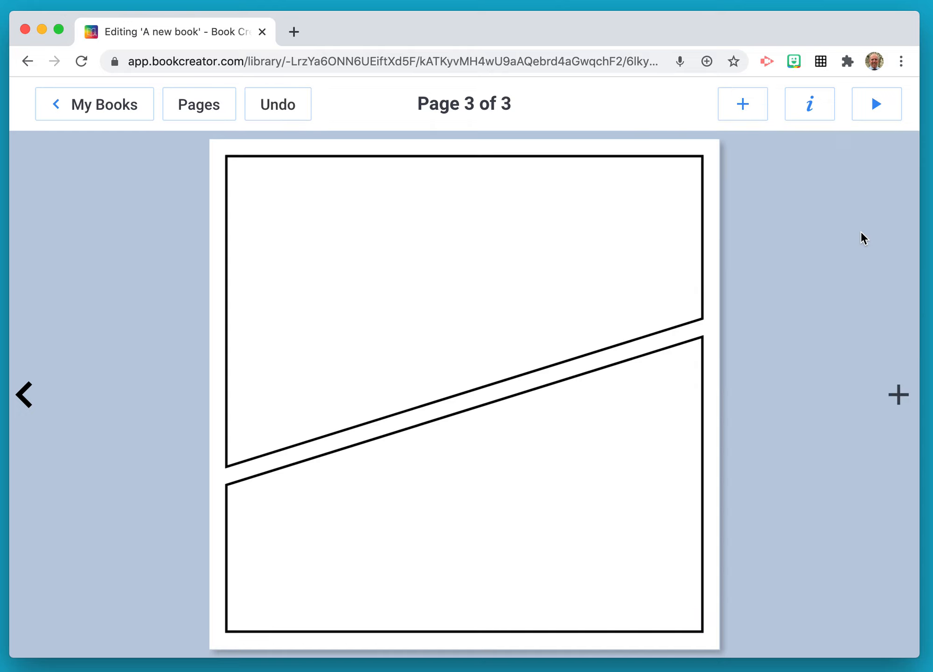
# Fill the upper comic panel with the red hibiscus photo from a Google image search for "flower".
pyautogui.click(459, 270)
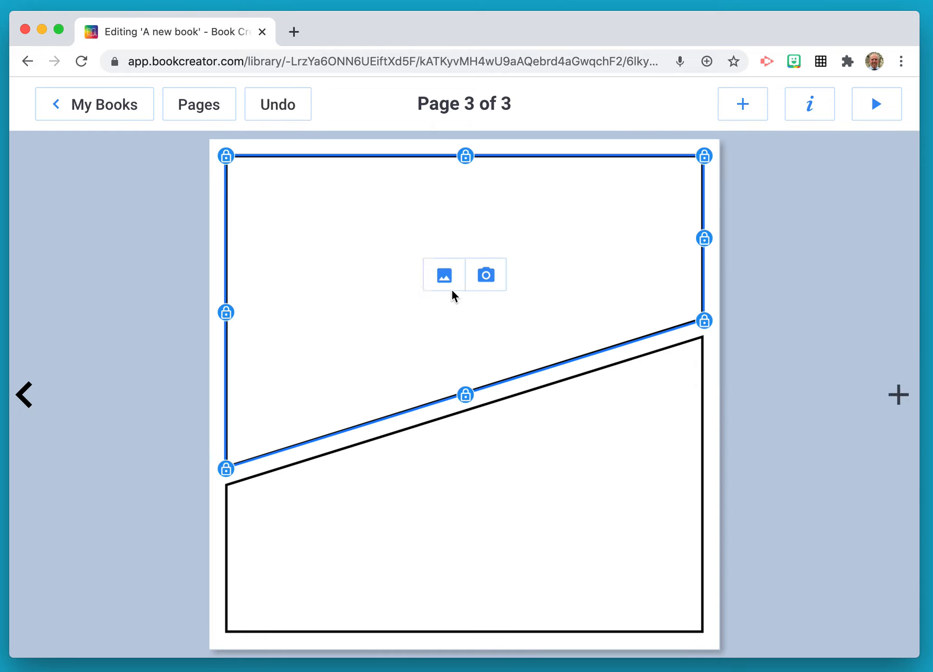
pyautogui.click(439, 270)
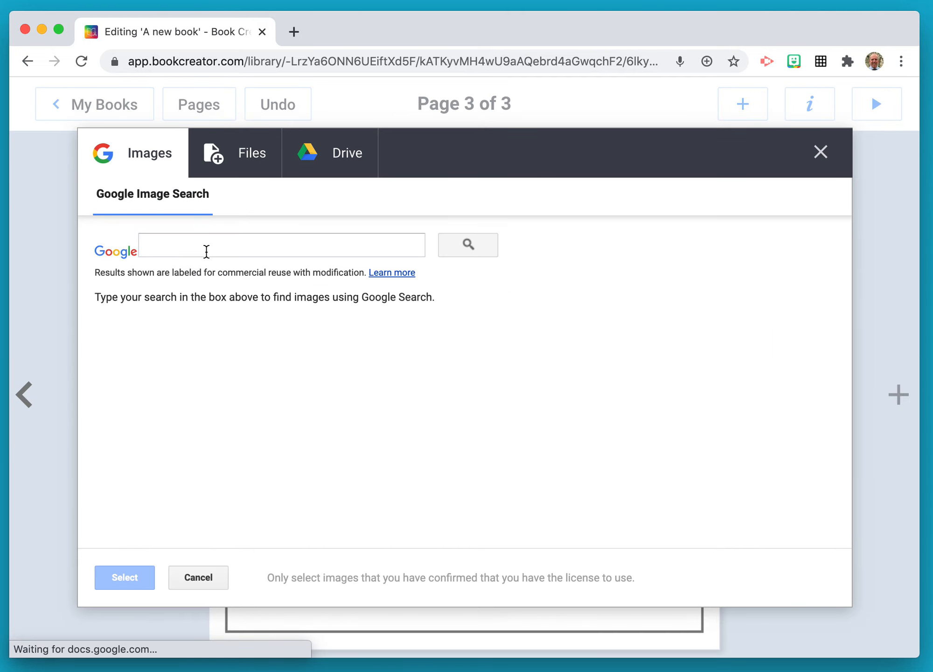
pyautogui.click(201, 246)
pyautogui.write('flower')
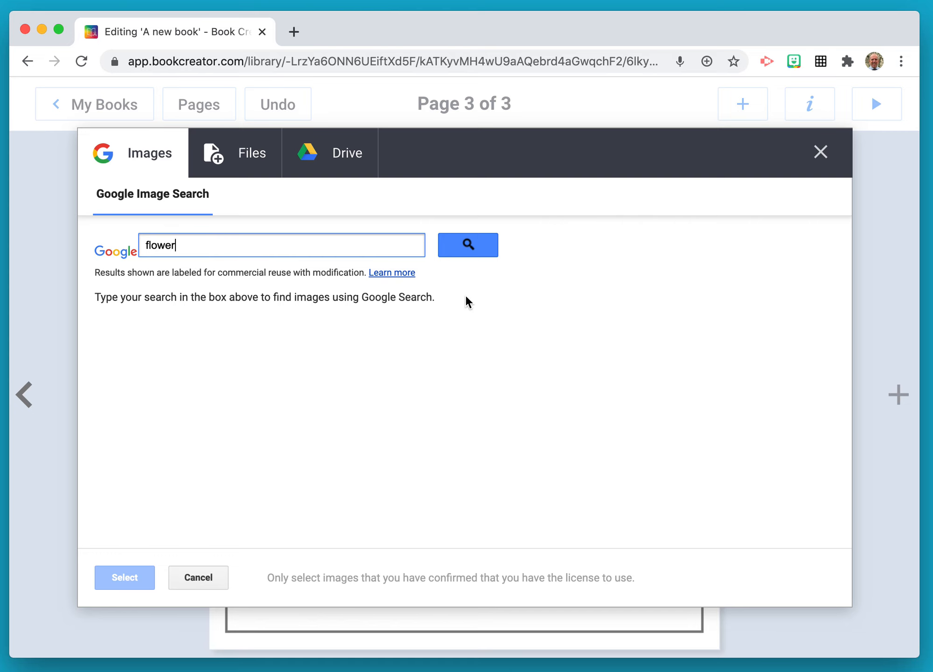
pyautogui.click(468, 246)
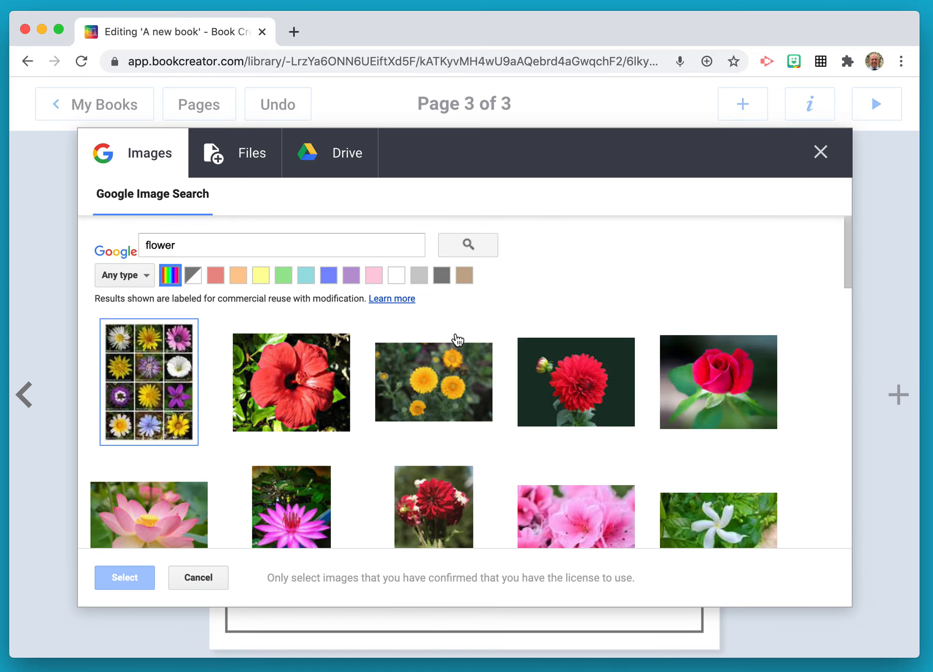
pyautogui.click(309, 395)
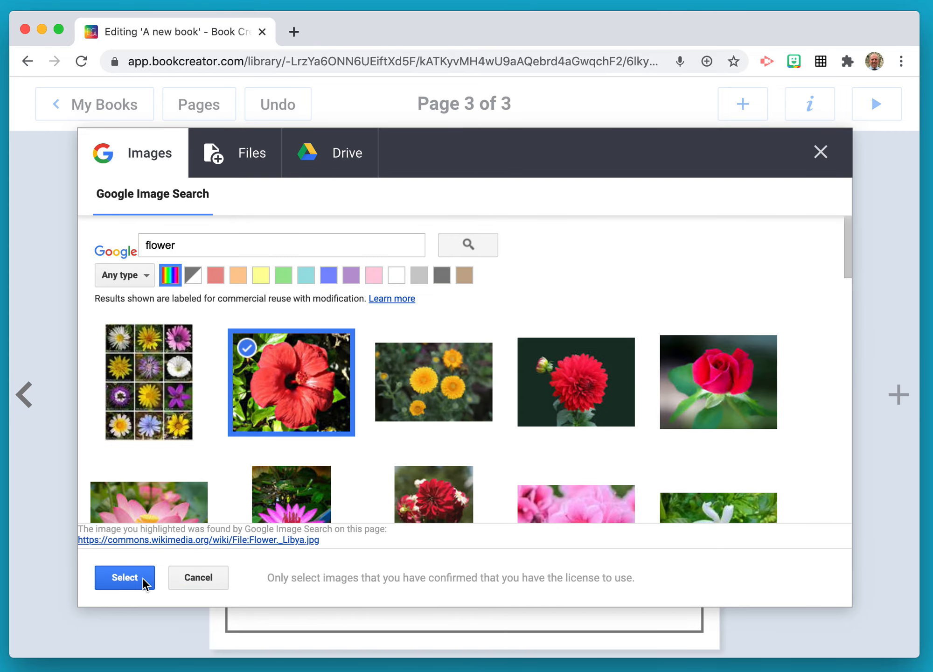
pyautogui.click(124, 577)
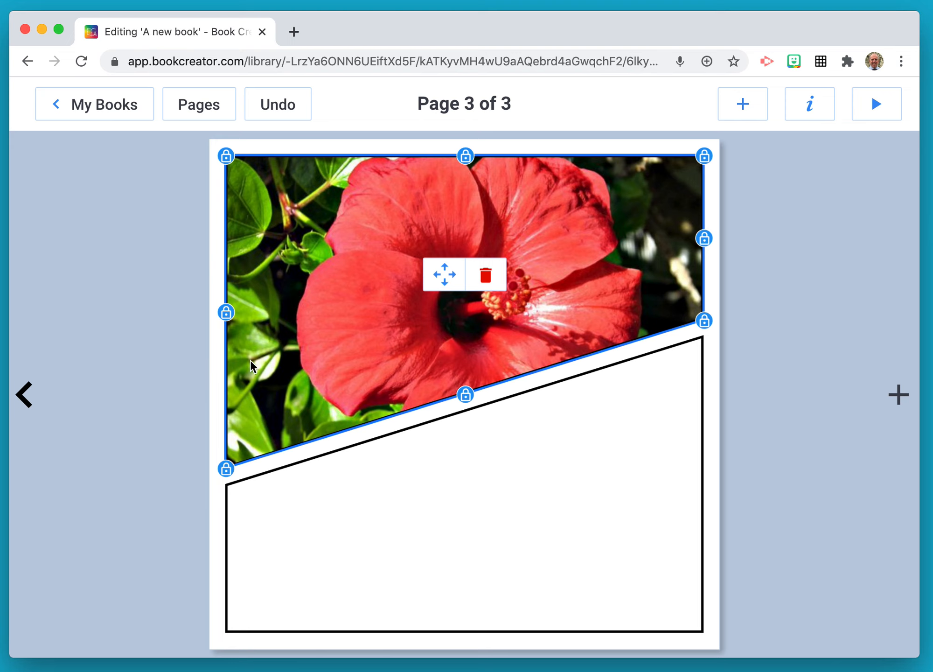
# Shift the hibiscus photo slightly upwards inside its panel and deselect it.
pyautogui.click(441, 280)
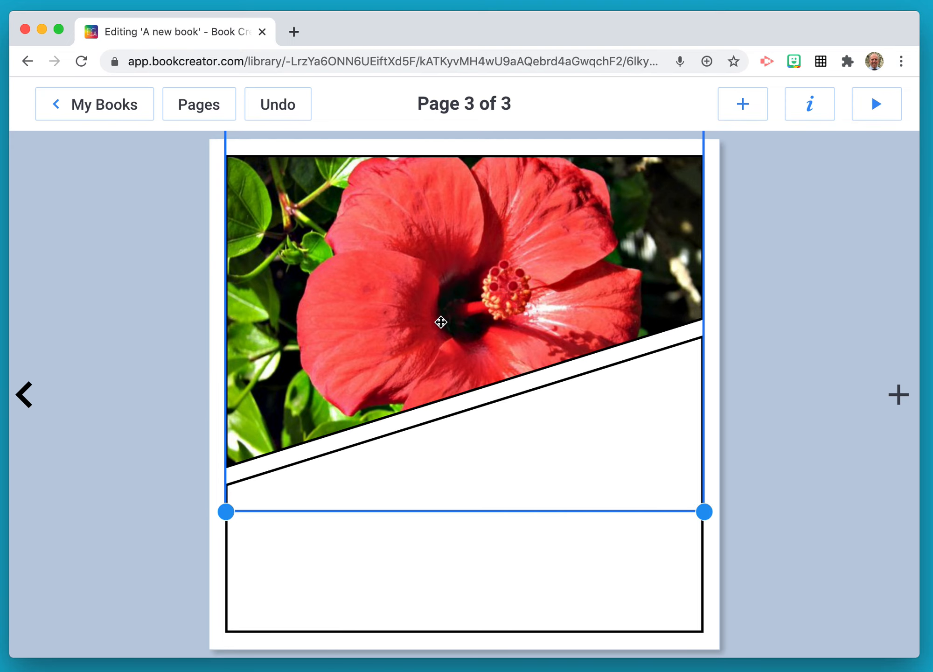
pyautogui.moveTo(441, 320); pyautogui.dragTo(440, 284)
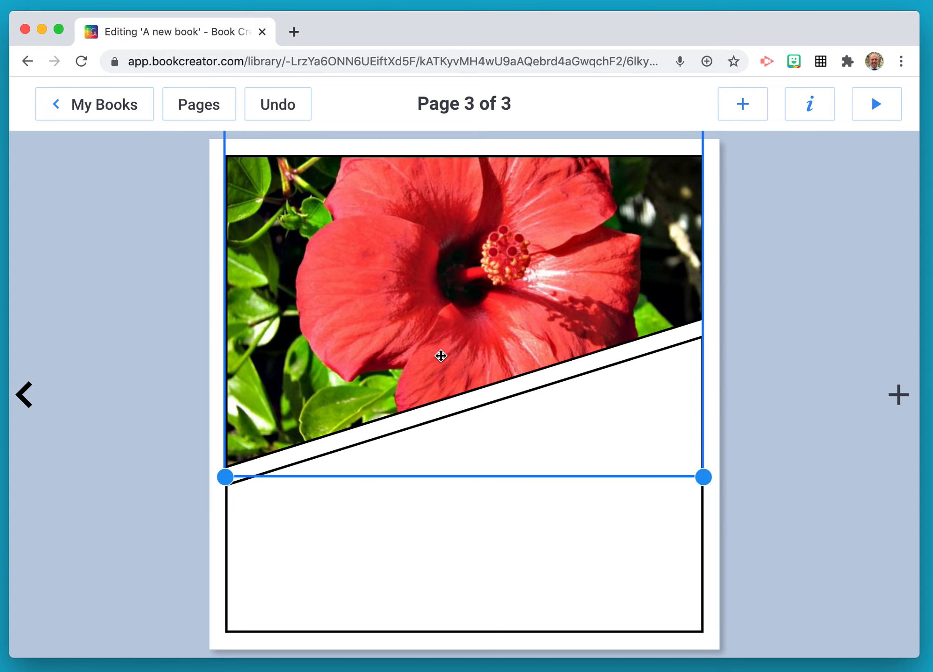
pyautogui.click(854, 360)
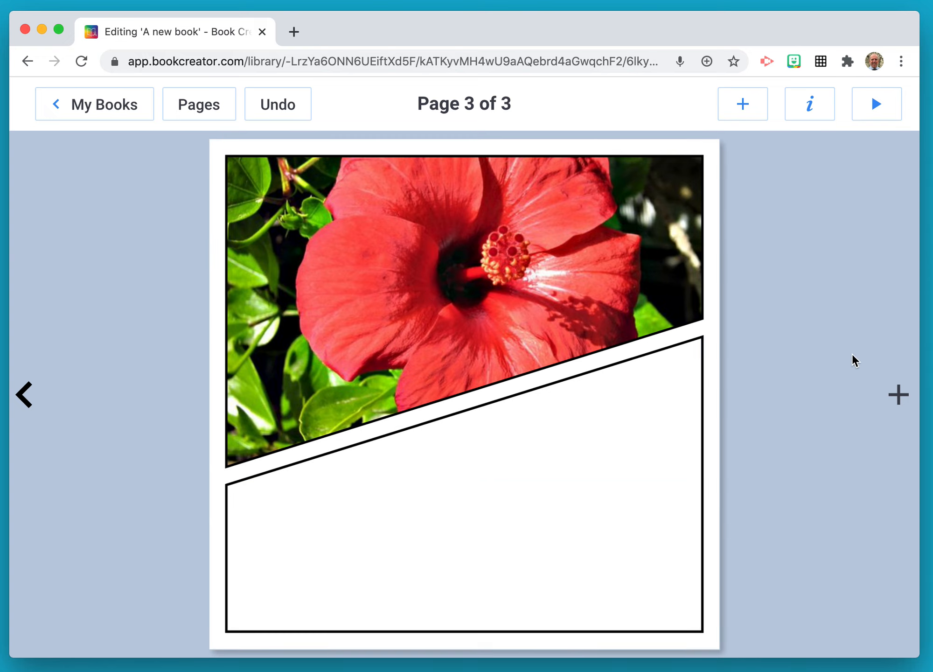
# Fill the lower comic panel with the pink rose photo from a Google image search for "rose".
pyautogui.click(492, 511)
pyautogui.click(454, 513)
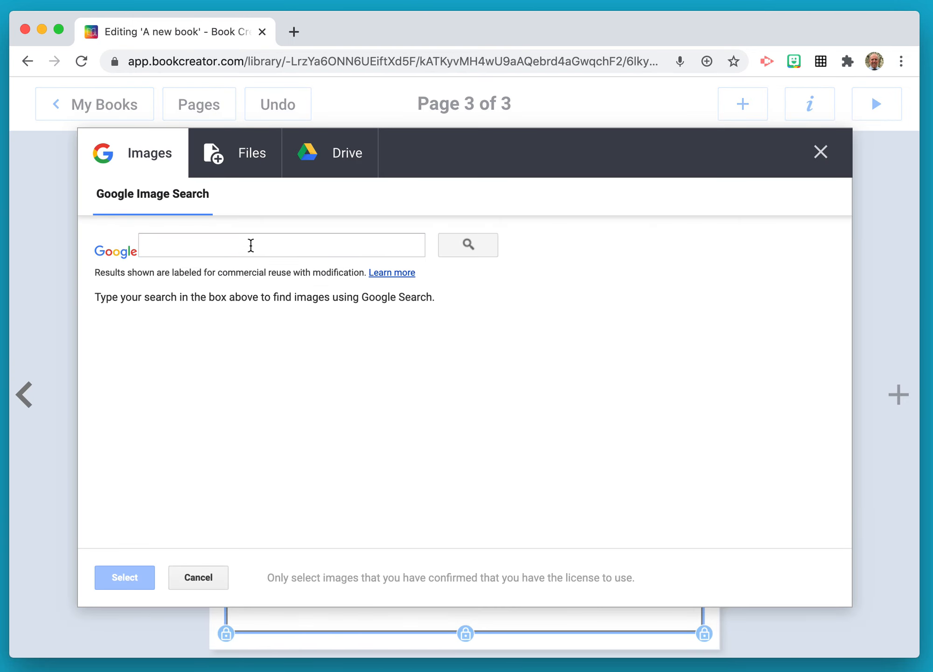
pyautogui.click(250, 245)
pyautogui.write('rose')
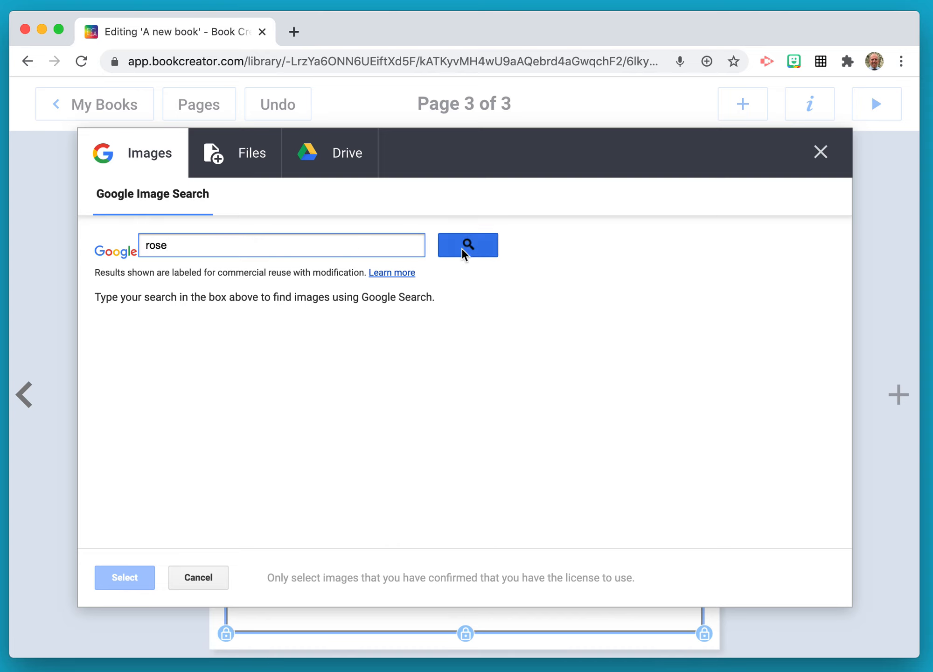
pyautogui.click(464, 245)
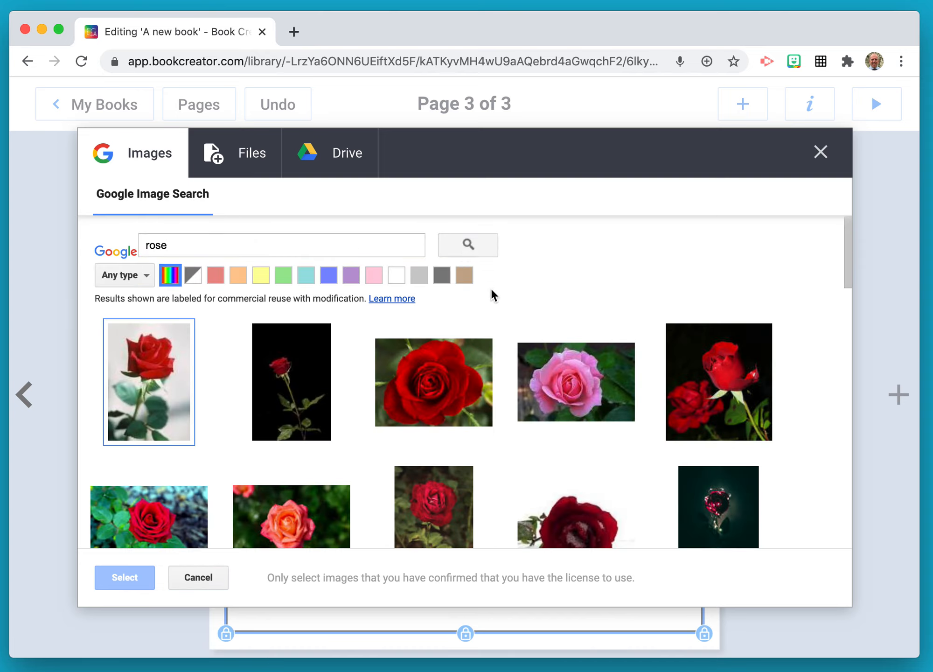
pyautogui.click(573, 388)
pyautogui.click(142, 583)
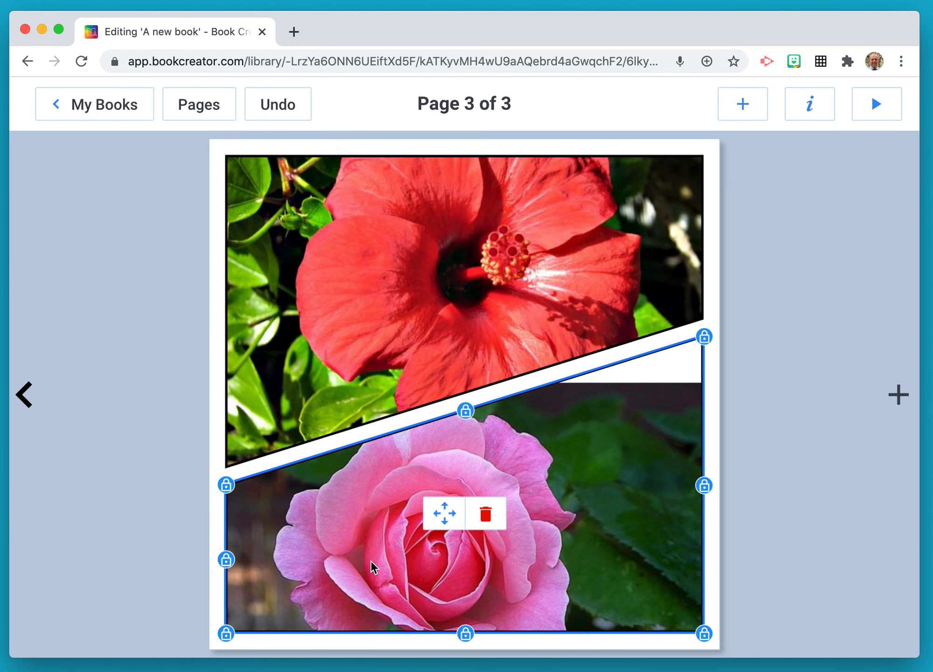
# Move the rose photo up inside the lower panel so it covers the blank corner, and deselect it.
pyautogui.click(543, 543)
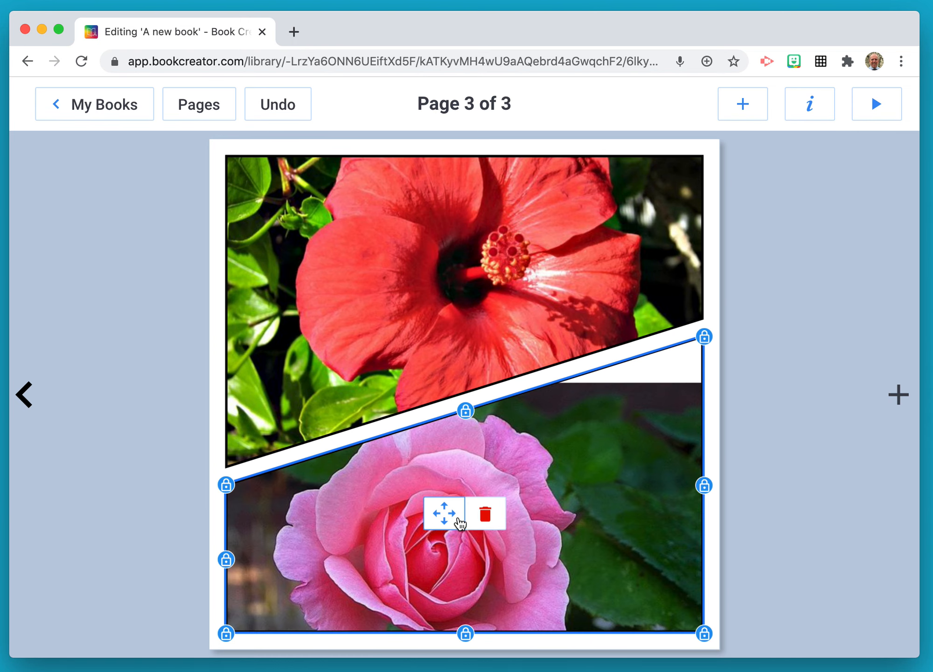
pyautogui.moveTo(455, 521); pyautogui.dragTo(518, 475)
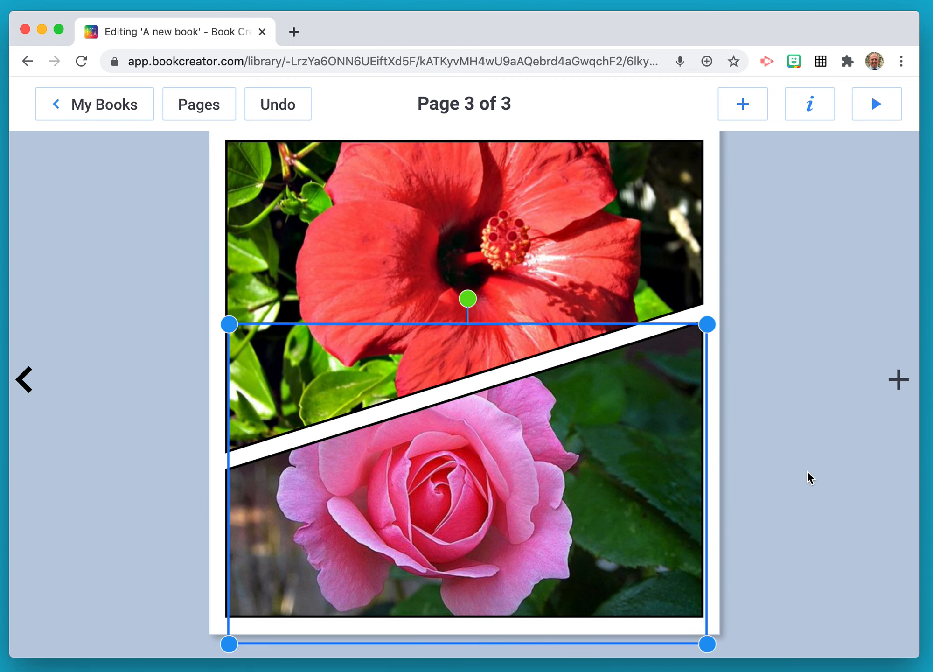
pyautogui.click(765, 366)
# Add a comic speech bubble to page 3 containing the text "HELLO".
pyautogui.click(758, 109)
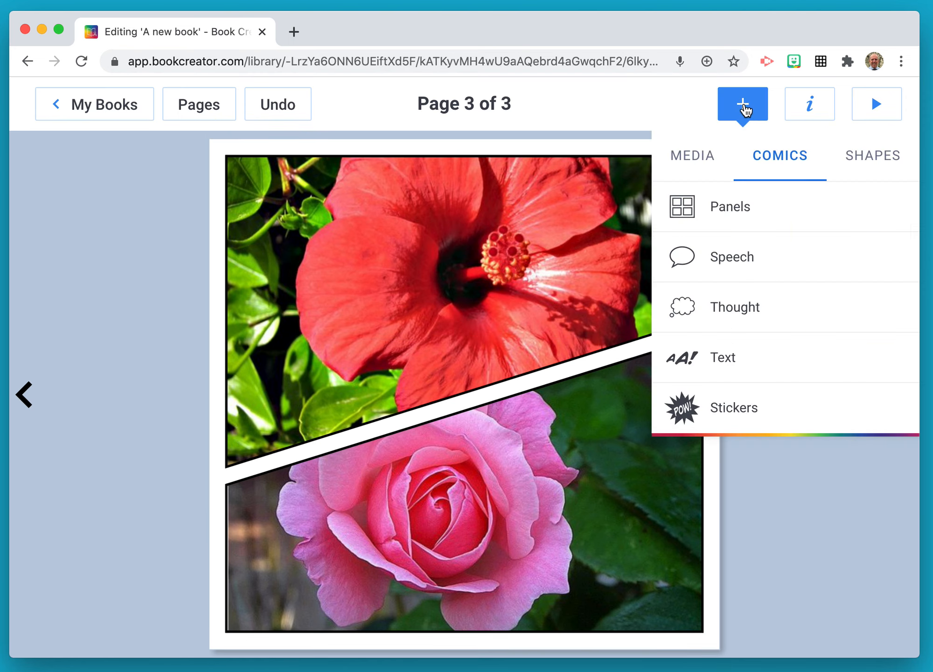
pyautogui.click(741, 274)
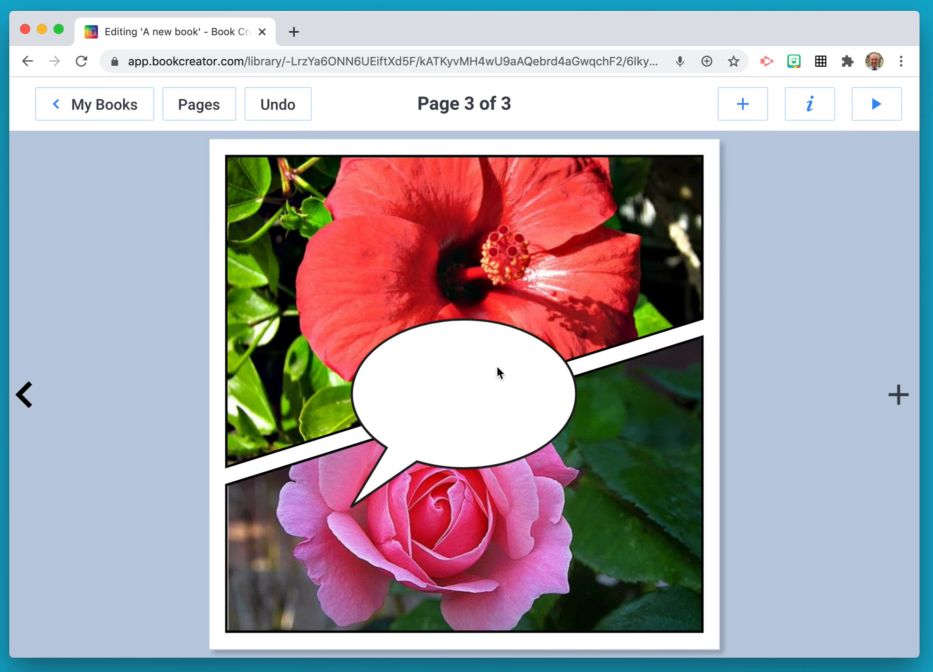
pyautogui.click(472, 380)
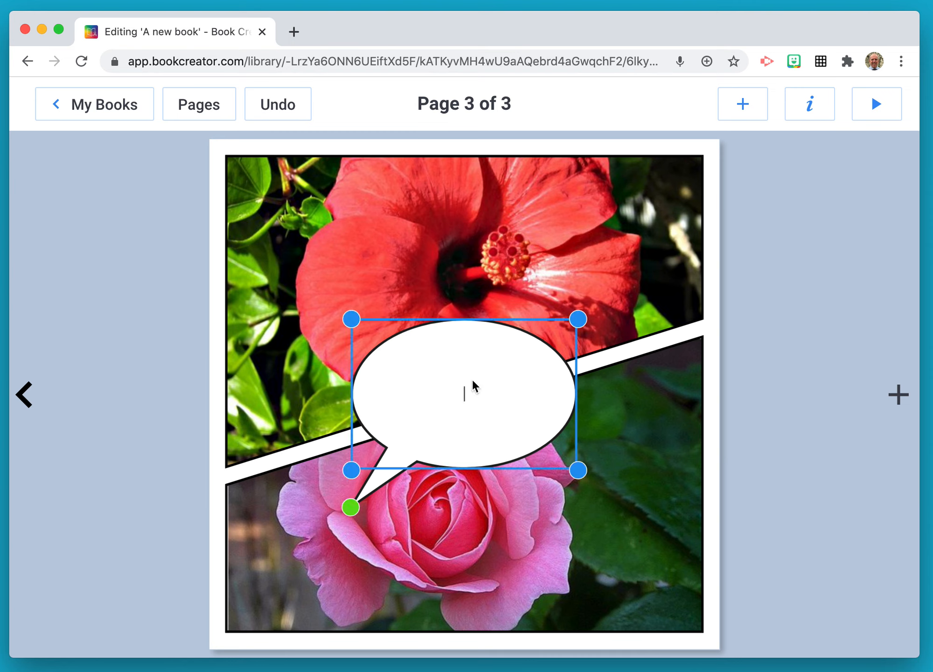
pyautogui.click(472, 382)
pyautogui.write('HELLO')
# Shrink the HELLO bubble beside the rose's upper right and point its tail at the centre of the rose.
pyautogui.moveTo(578, 471); pyautogui.dragTo(658, 400)
pyautogui.moveTo(525, 534); pyautogui.dragTo(444, 502)
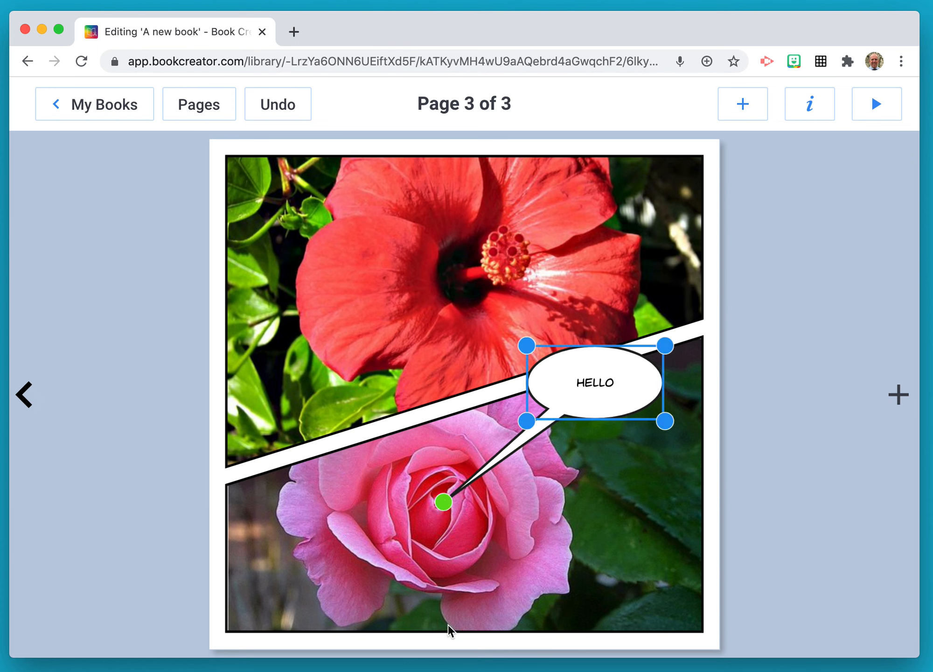
# Start a new comic text item in the yellow BOOM! style on page 3.
pyautogui.click(741, 103)
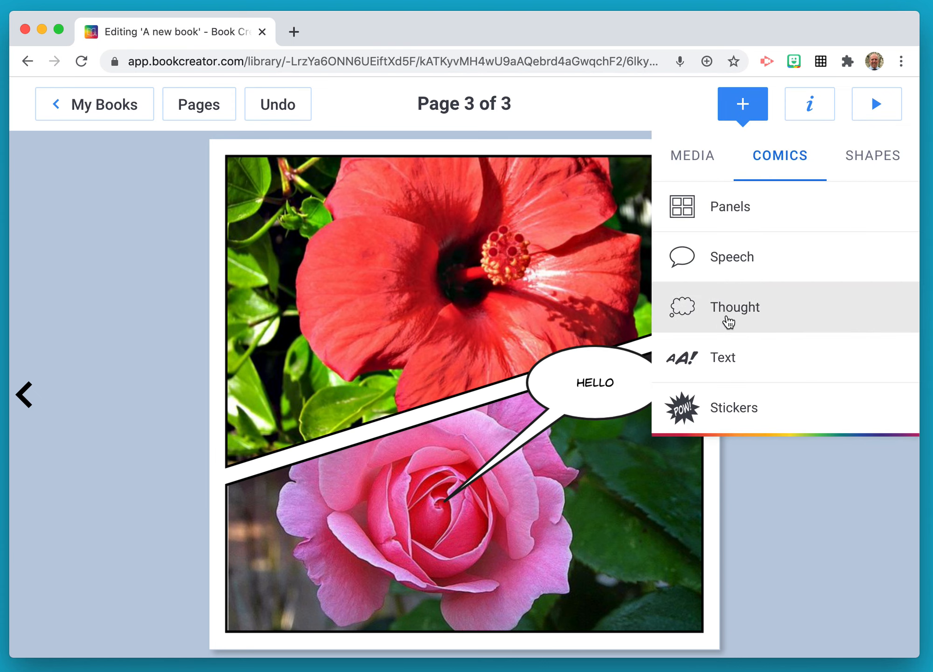
pyautogui.click(727, 369)
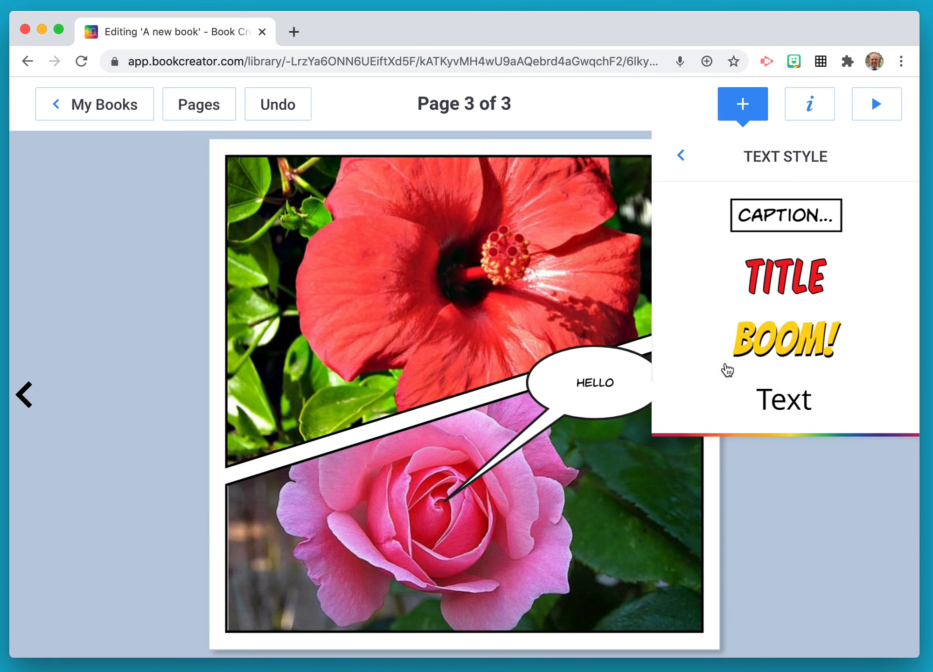
pyautogui.click(751, 347)
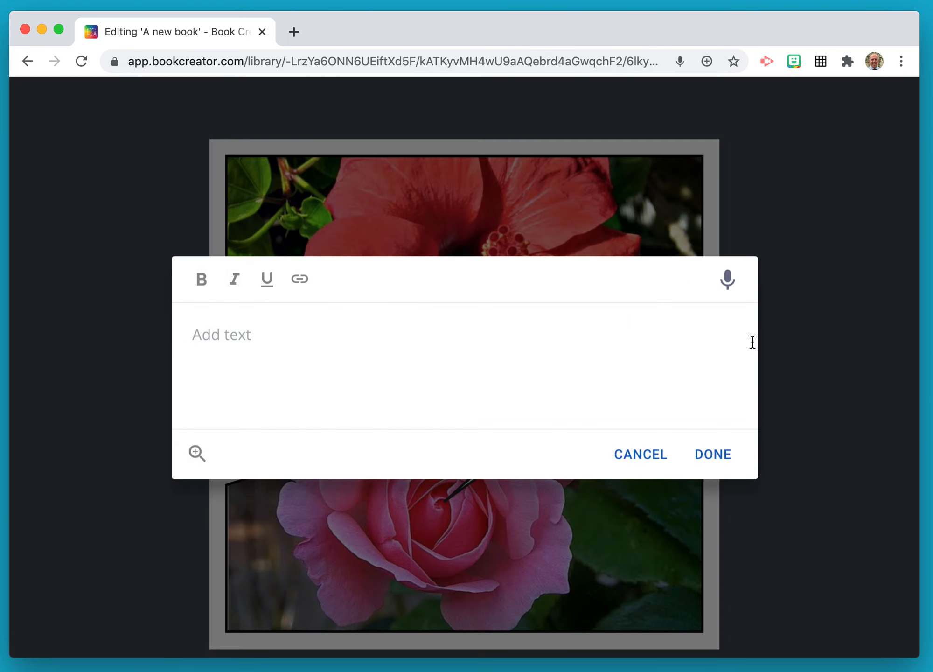